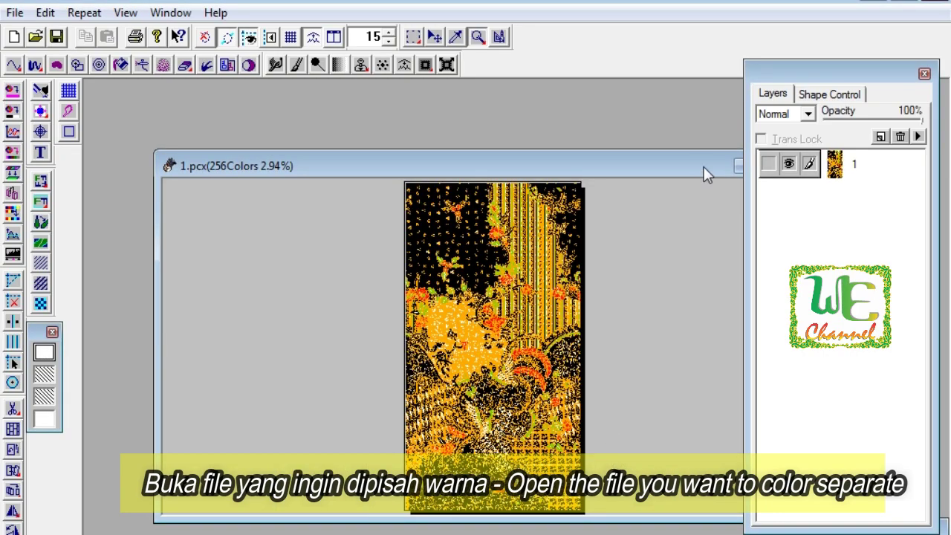
- Start Expand Dots on the batik image and mark the black, both orange, red and green colour rows
left_click_drag(704, 166, 626, 166)
left_click(698, 167)
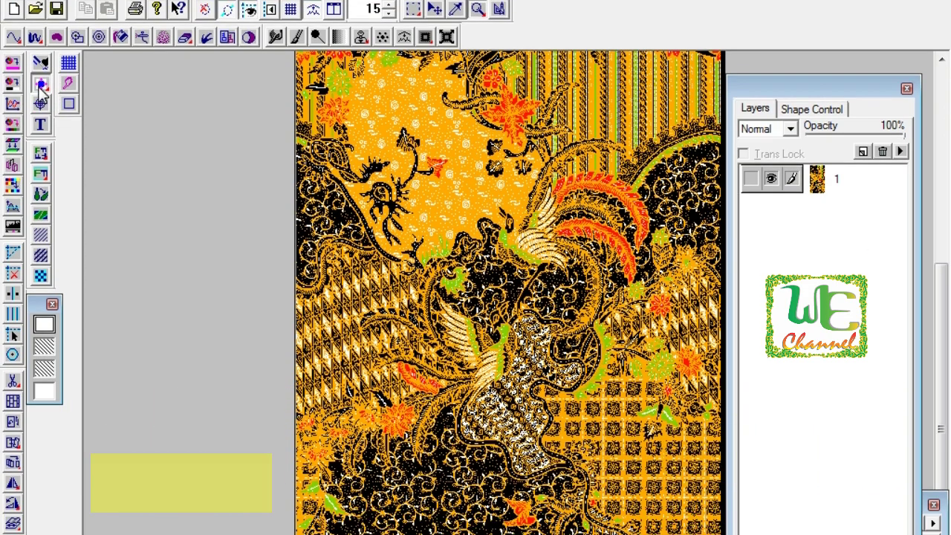
left_click(40, 111)
left_click_drag(362, 138, 628, 231)
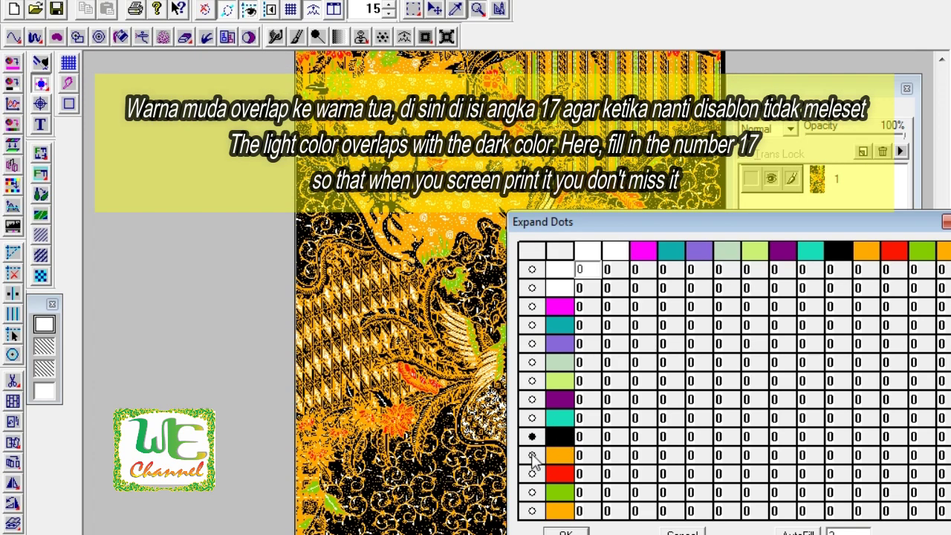
left_click(532, 455)
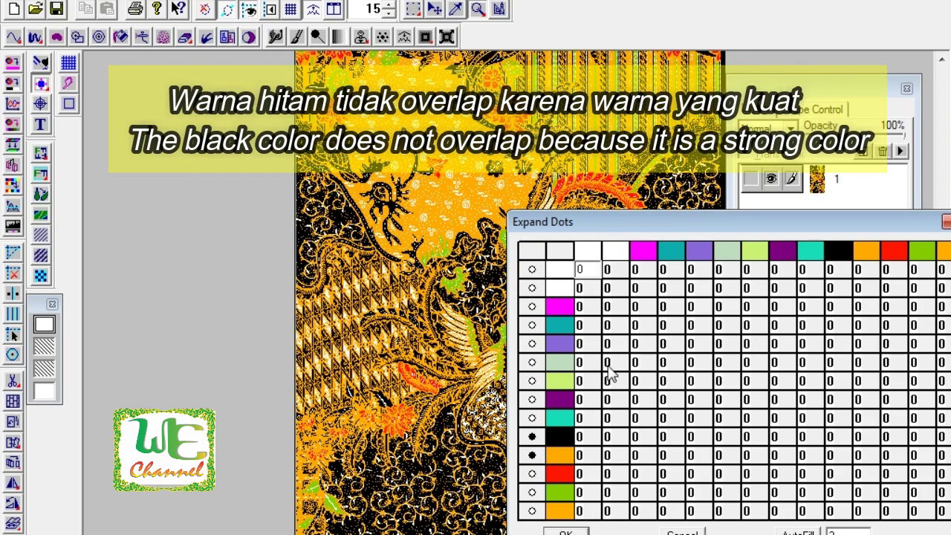
left_click_drag(667, 223, 536, 183)
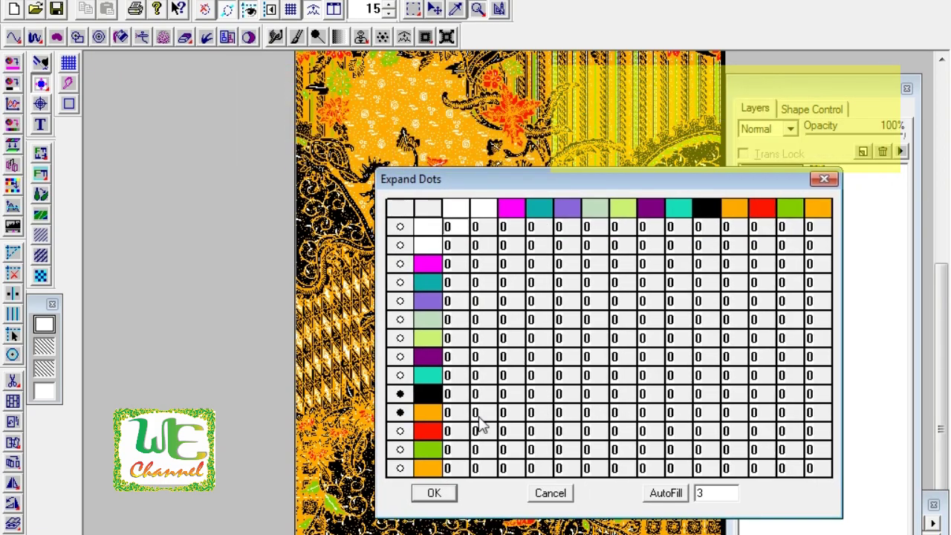
left_click(399, 431)
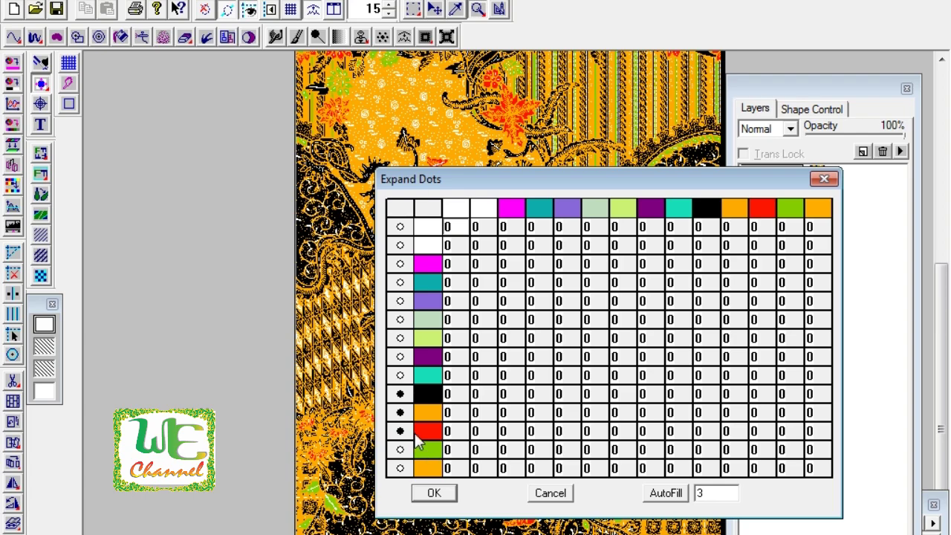
left_click(400, 449)
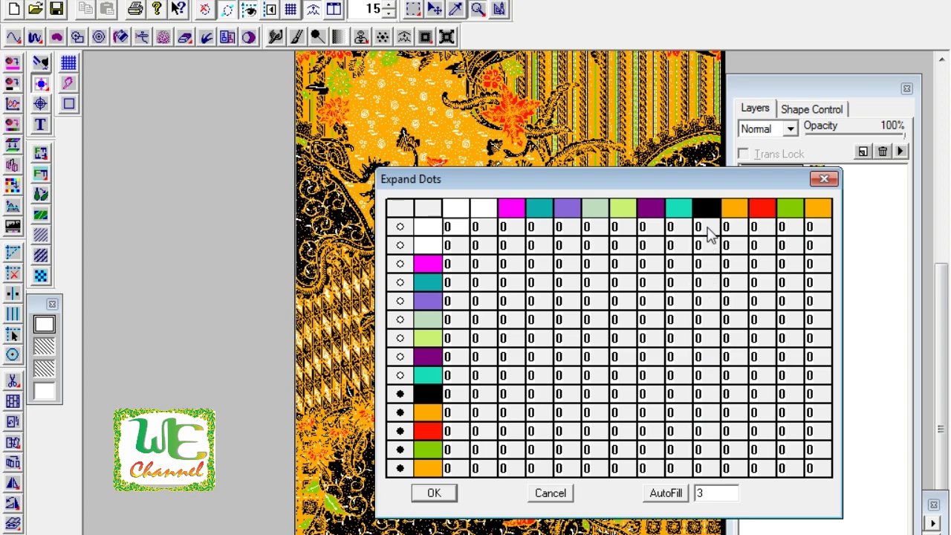
- Set the overlap of both orange colours to 17 dots into black, red and green
left_click(702, 412)
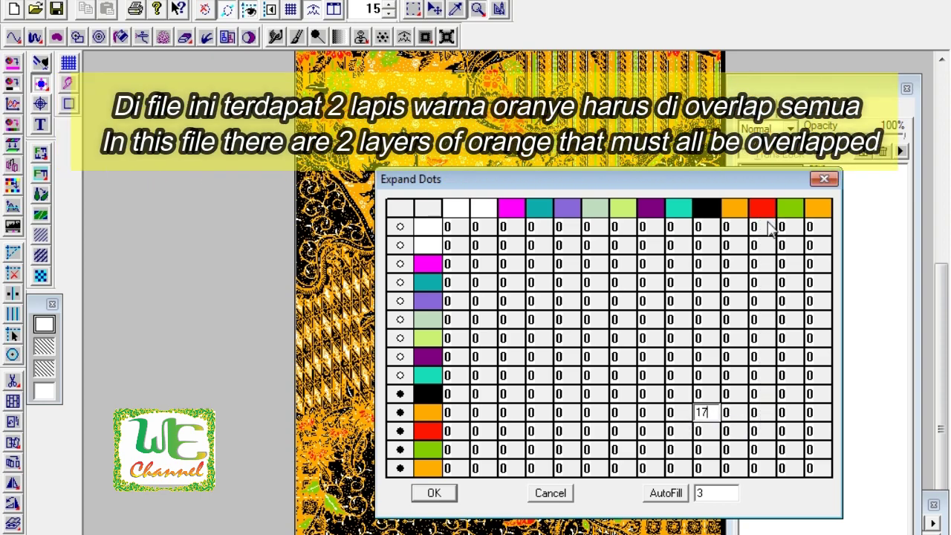
left_click(758, 410)
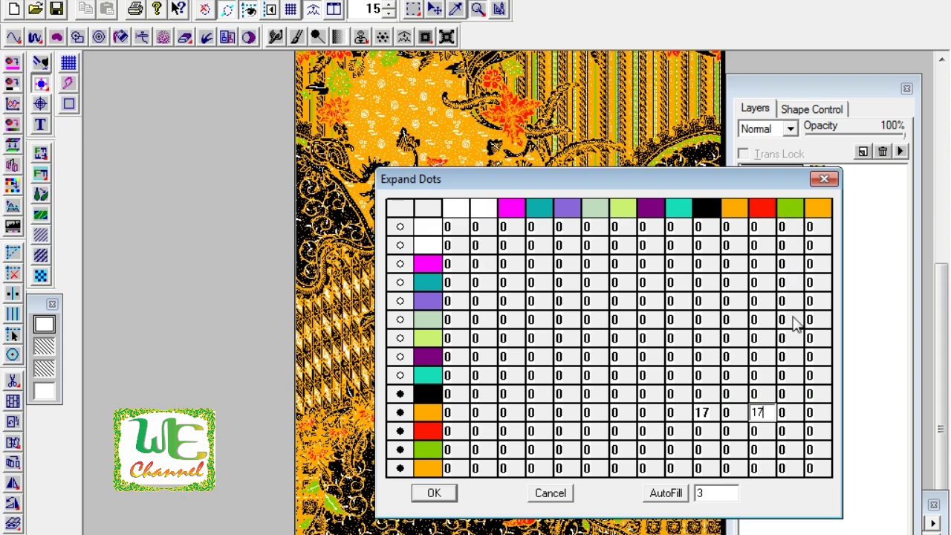
left_click(785, 413)
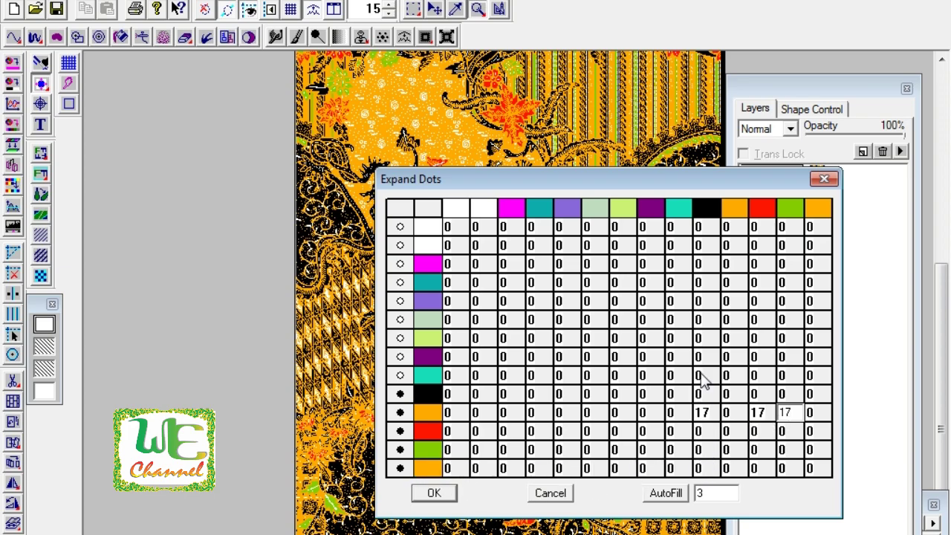
left_click(706, 468)
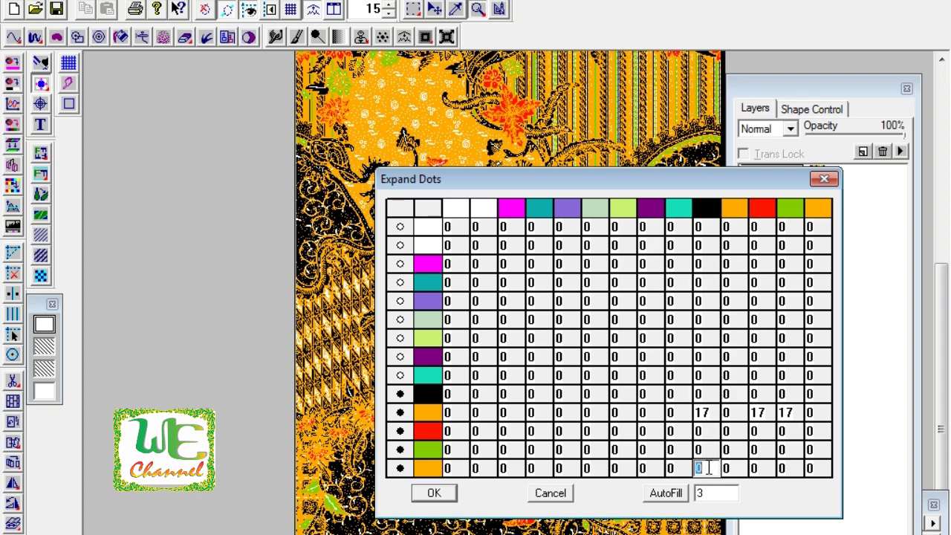
left_click(758, 468)
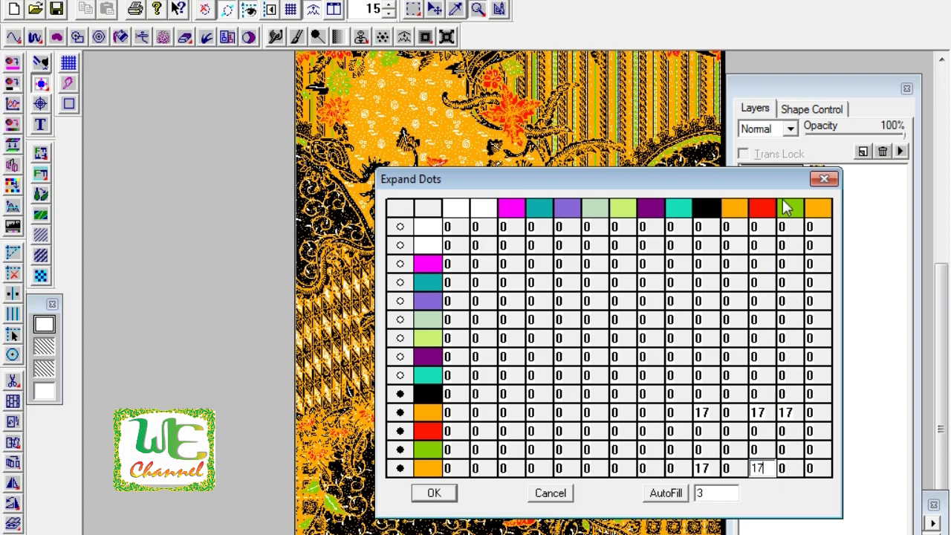
left_click(789, 467)
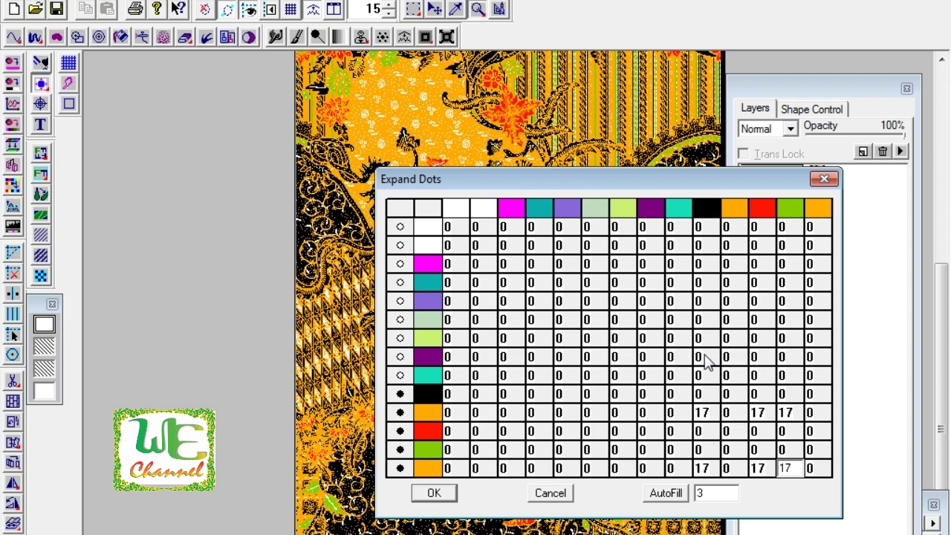
- Set the overlap to 17 for green into black and red and for red into black, and apply Expand Dots
left_click(710, 450)
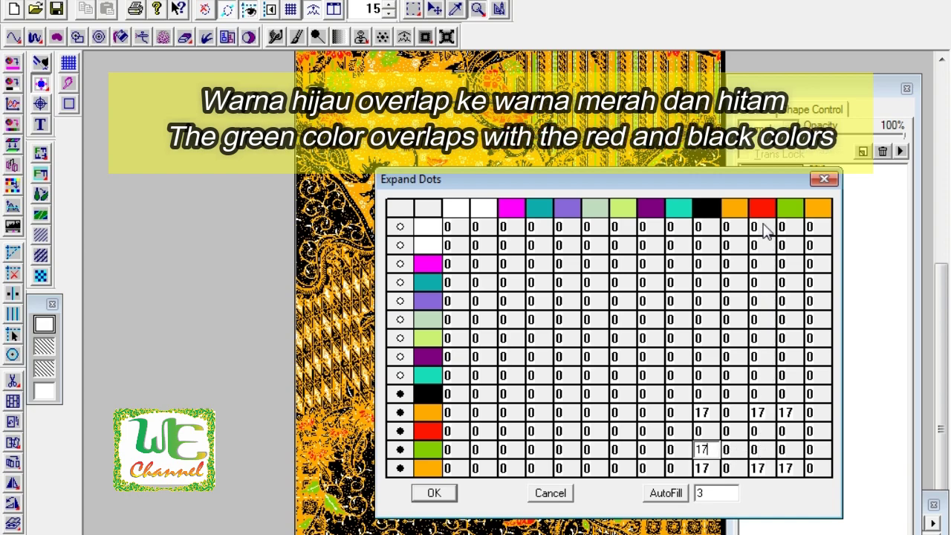
left_click(765, 449)
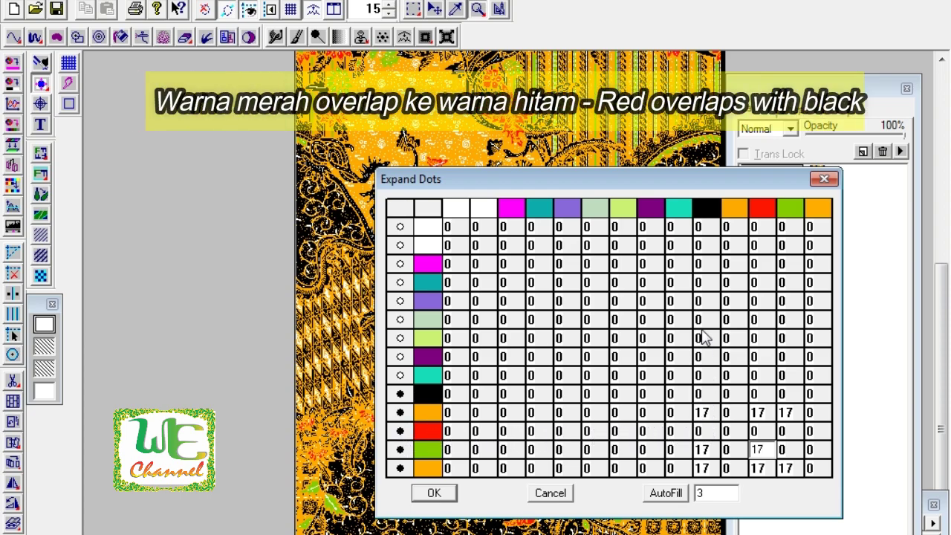
left_click(707, 432)
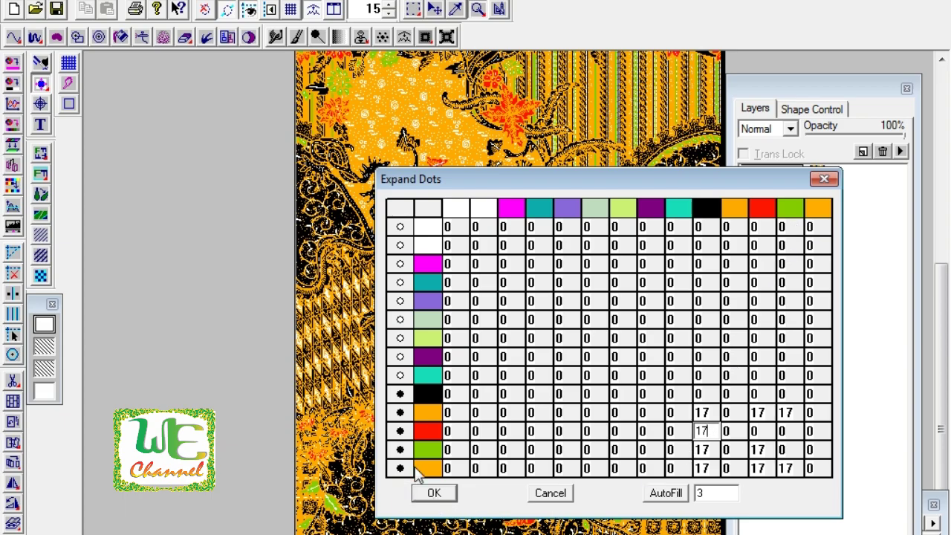
left_click(445, 495)
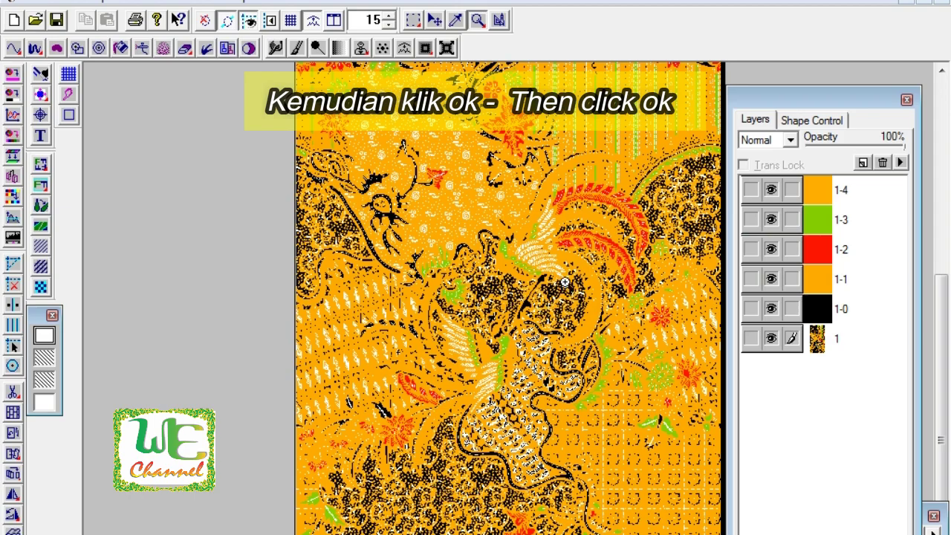
- Hide the separated colour layers 1-4 through 1-0 and the original layer 1
left_click(771, 189)
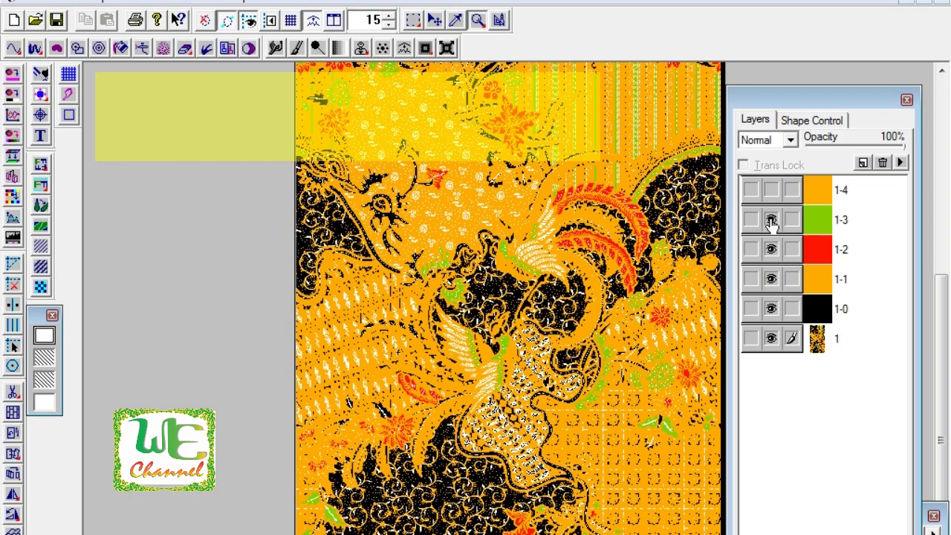
left_click(770, 220)
left_click(771, 249)
left_click(771, 279)
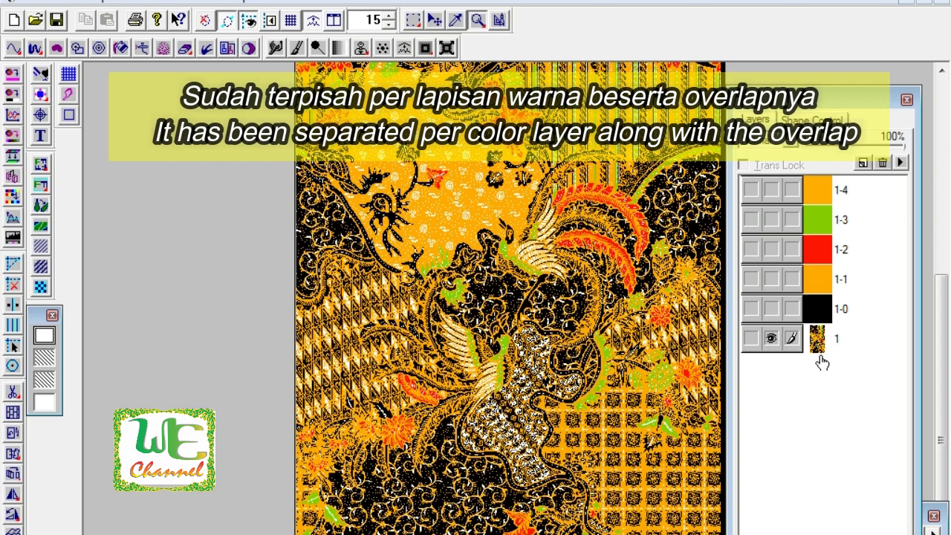
left_click(771, 340)
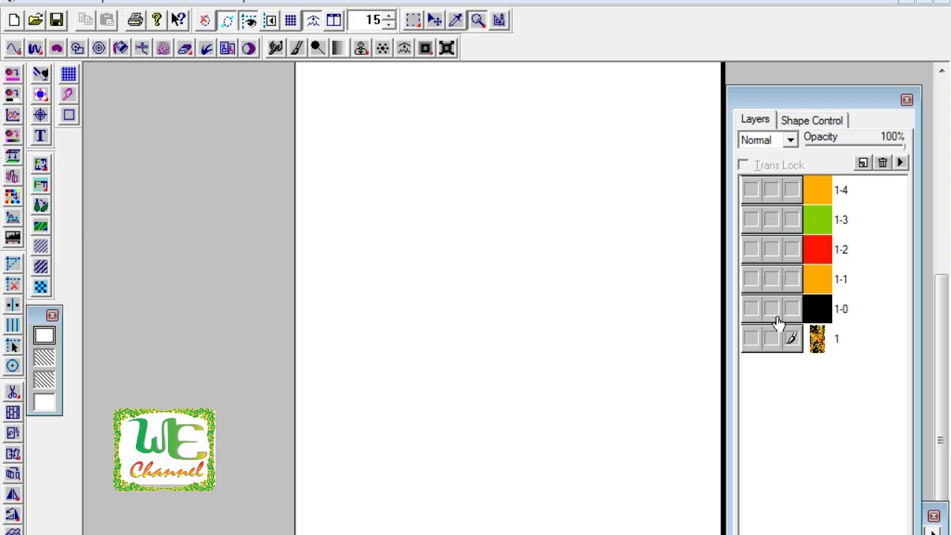
- Examine the separated layers by showing black 1-0, orange 1-1 with and without 1-4, red 1-2 and green 1-3 in turn
left_click(772, 310)
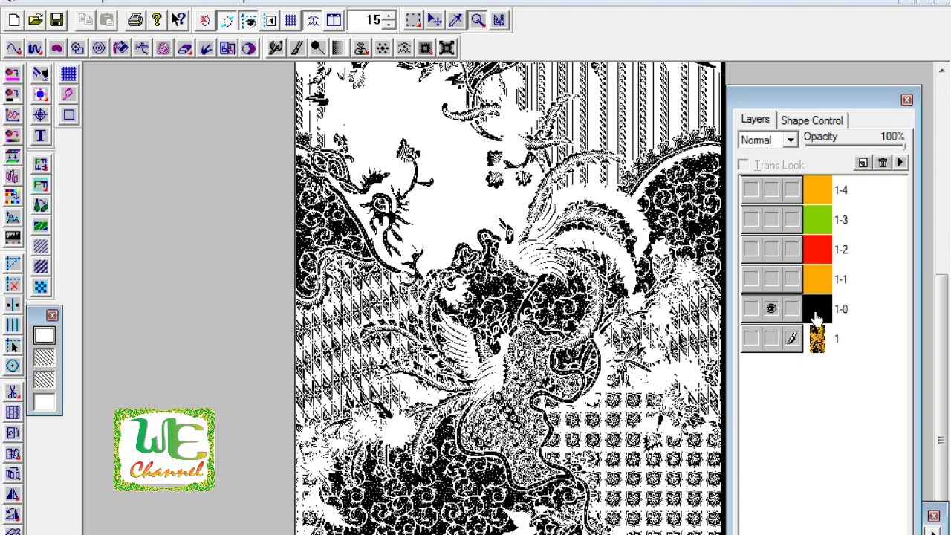
left_click(772, 311)
left_click(771, 280)
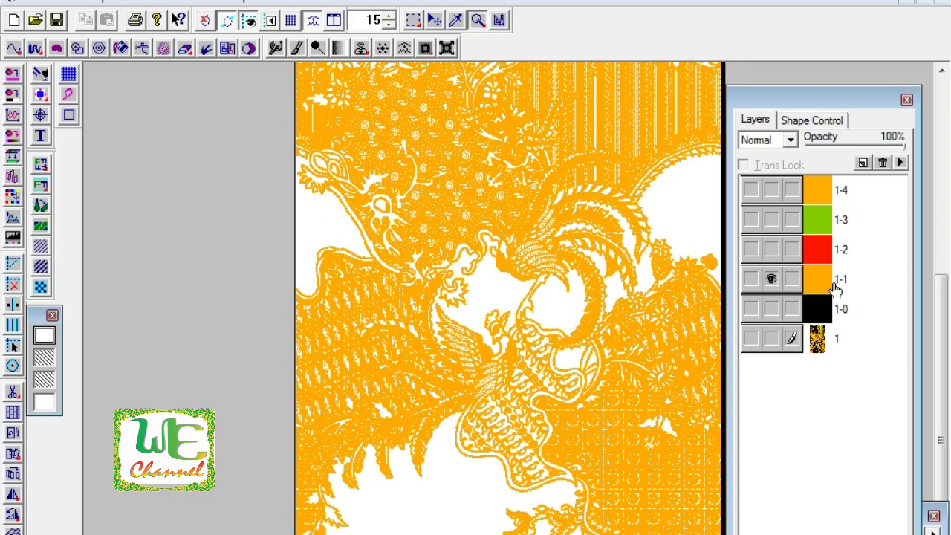
left_click(772, 191)
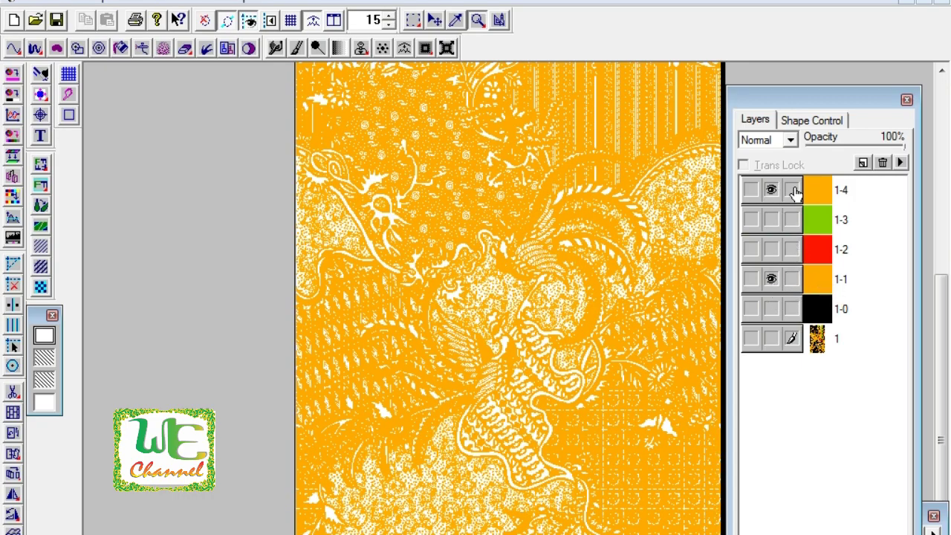
left_click(771, 191)
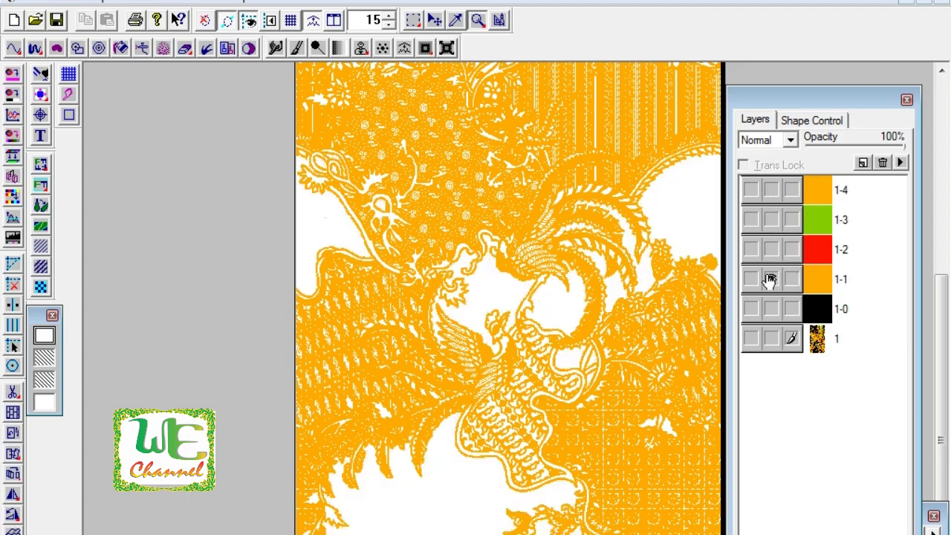
left_click(771, 280)
left_click(772, 250)
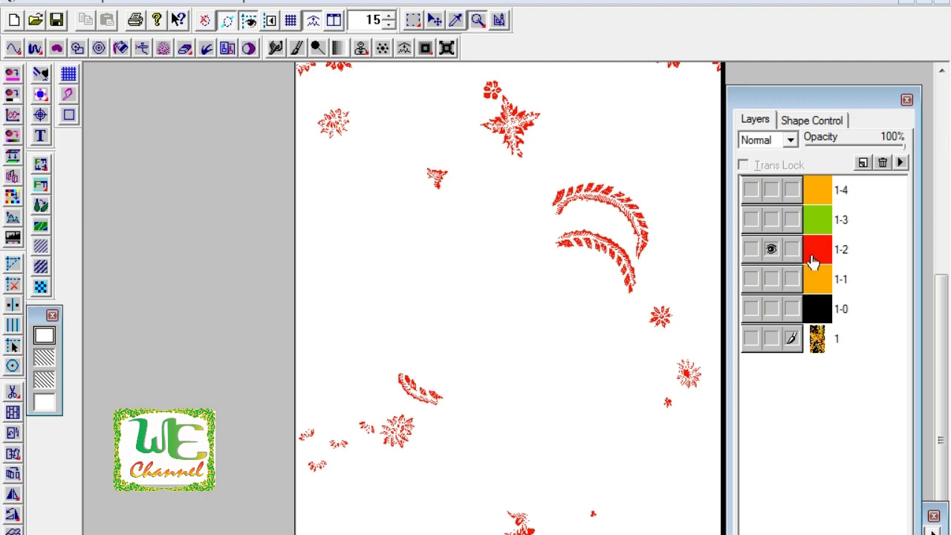
left_click(771, 250)
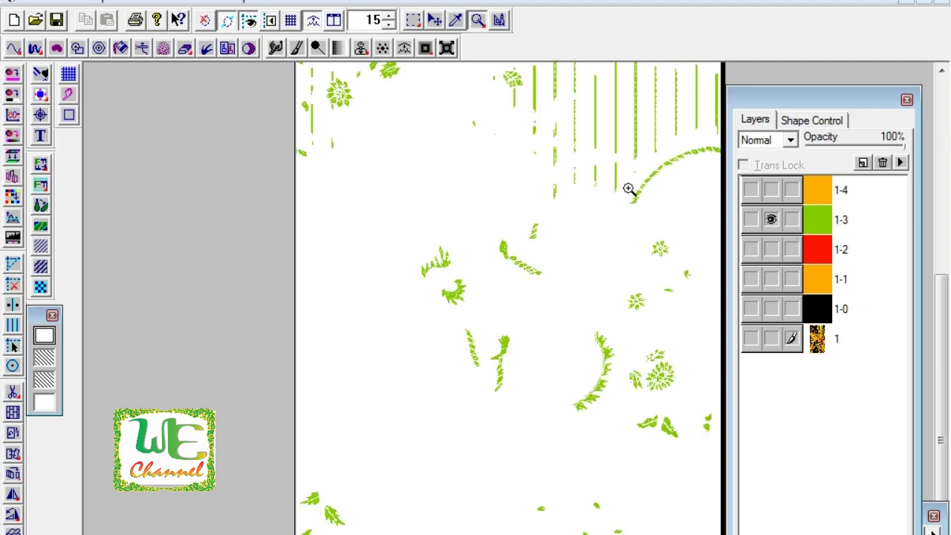
scroll(619, 286, "up", 3)
scroll(582, 139, "down", 5)
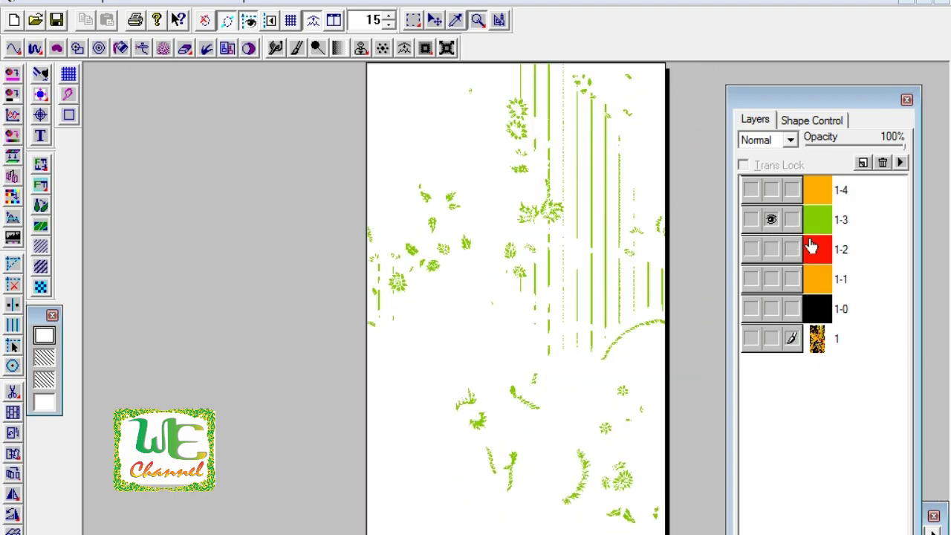
- Move orange layer 1-4 directly above original layer 1, and orange layer 1-1 directly above 1-4
left_click(824, 199)
left_click_drag(818, 194, 824, 325)
left_click(824, 257)
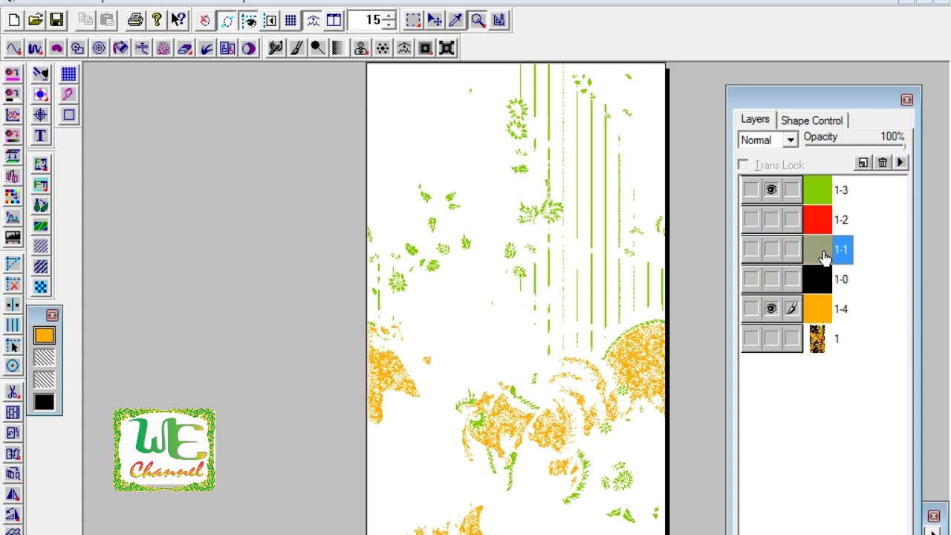
left_click_drag(825, 257, 826, 308)
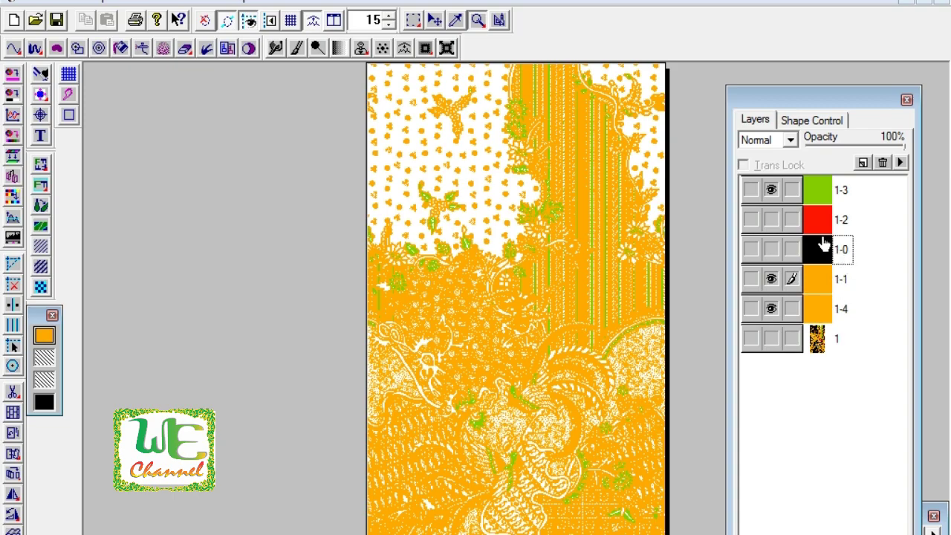
- Reorder the rest so green 1-3 sits above 1-1, with red 1-2 and black 1-0 above it, and show the red and black layers
left_click(824, 193)
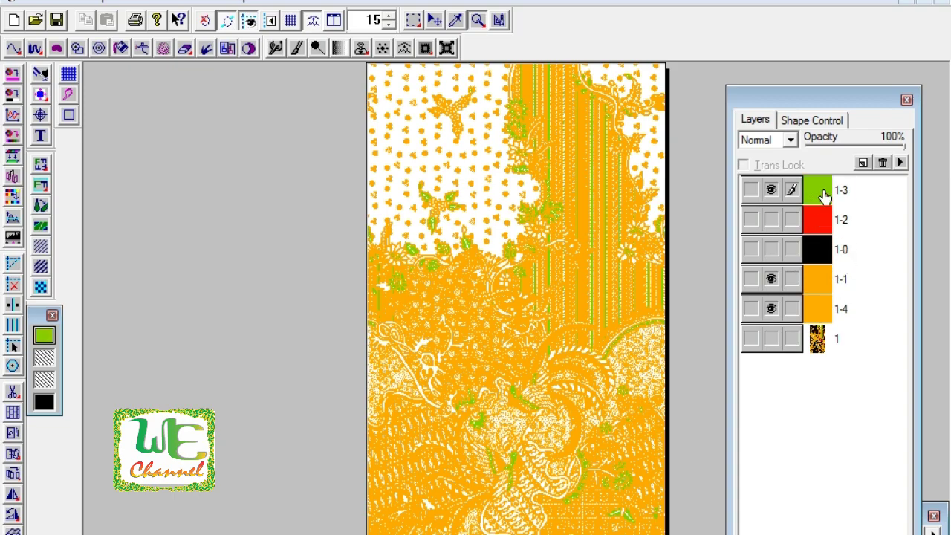
left_click_drag(820, 193, 836, 252)
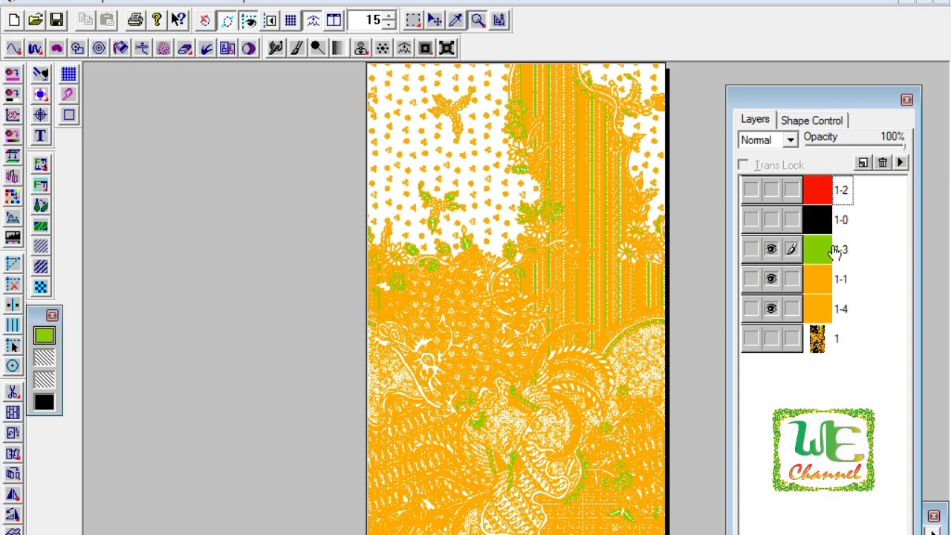
left_click(825, 192)
left_click_drag(820, 193, 785, 205)
left_click(771, 191)
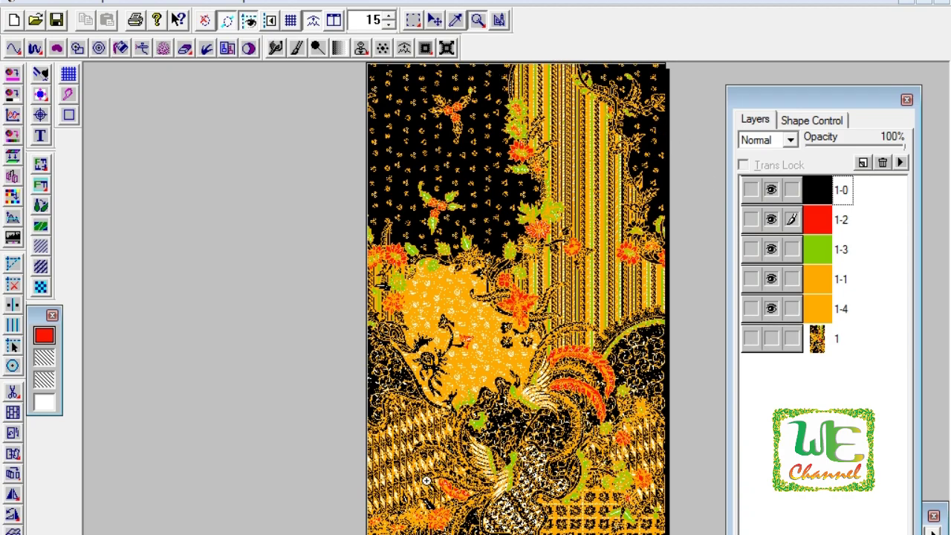
- Move orange layer 1-1 to the top of the layer stack and lower its opacity to 80%
left_click(512, 471)
scroll(514, 470, "down", 2)
left_click_drag(284, 233, 624, 520)
left_click(841, 279)
mouse_move(840, 279)
left_mouse_down()
mouse_move(804, 240)
mouse_move(817, 191)
left_mouse_up()
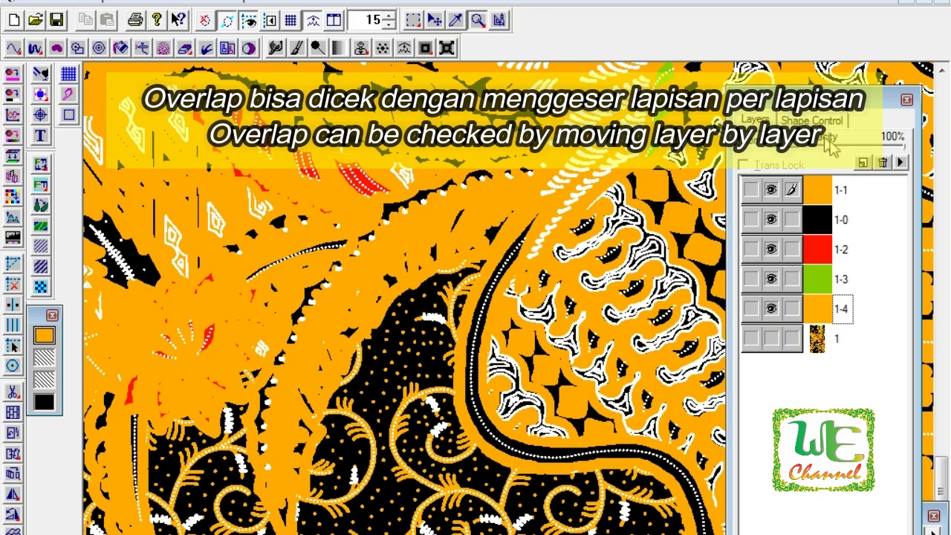
left_click(871, 149)
- Place orange layer 1-4 directly beneath 1-1 with 80% opacity and examine the overlaps along the motif edges
left_click_drag(344, 148, 625, 275)
left_click_drag(486, 157, 473, 237)
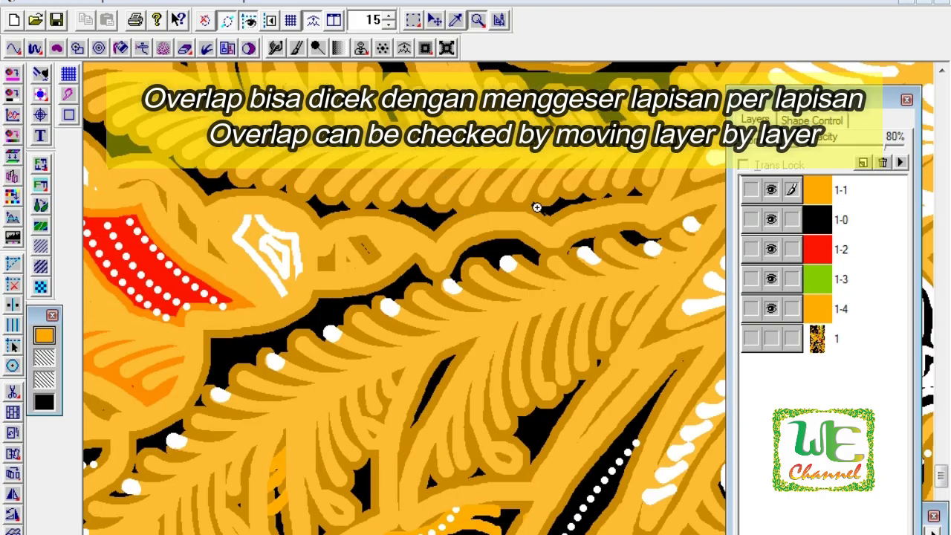
left_click_drag(826, 305, 821, 222)
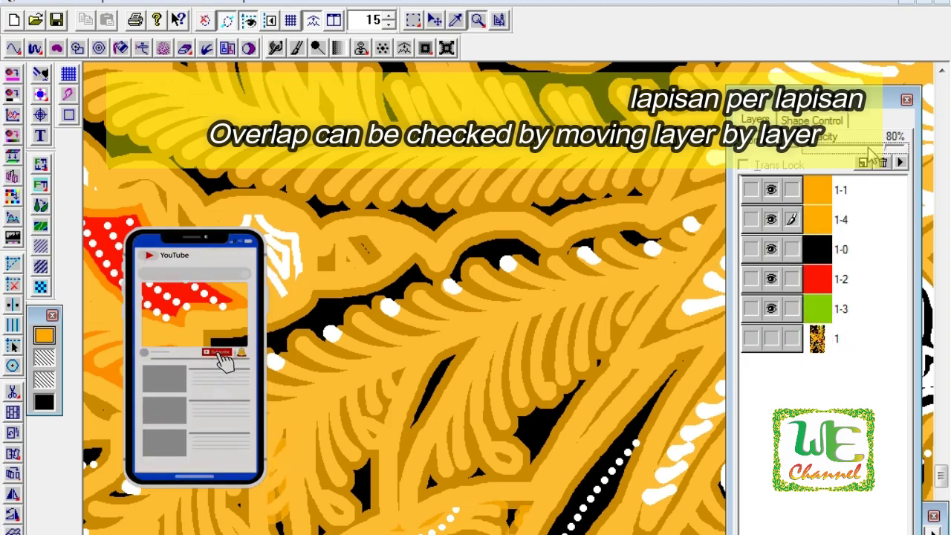
scroll(442, 426, "down", 3)
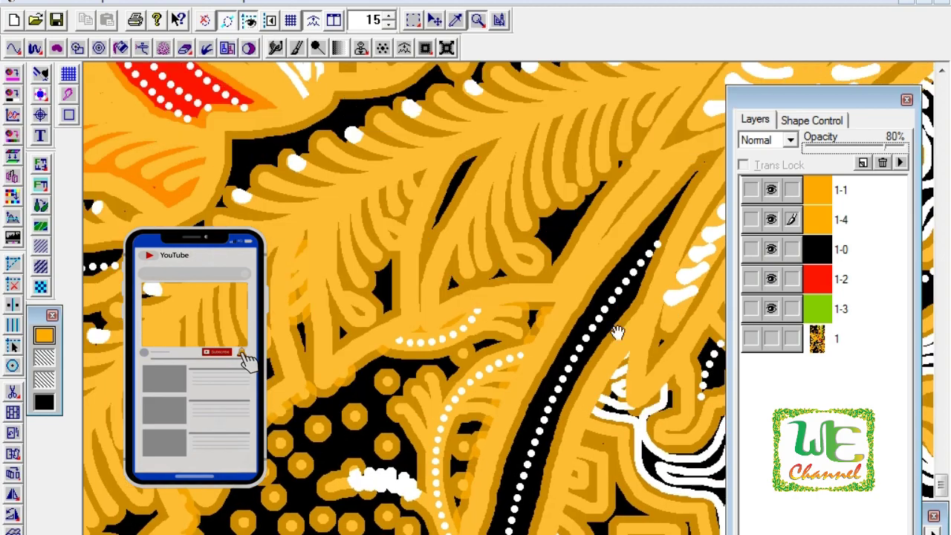
- Move red layer 1-2 directly above black layer 1-0 and lower its opacity to 80% to check its overlaps
left_click(581, 402)
left_click(836, 286)
left_click_drag(836, 286, 836, 256)
left_click_drag(309, 142, 494, 437)
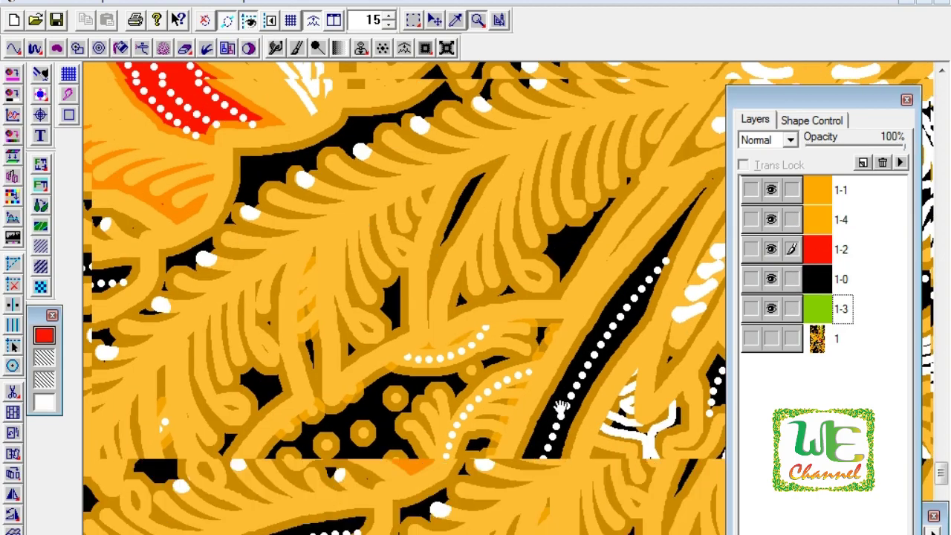
left_click(867, 146)
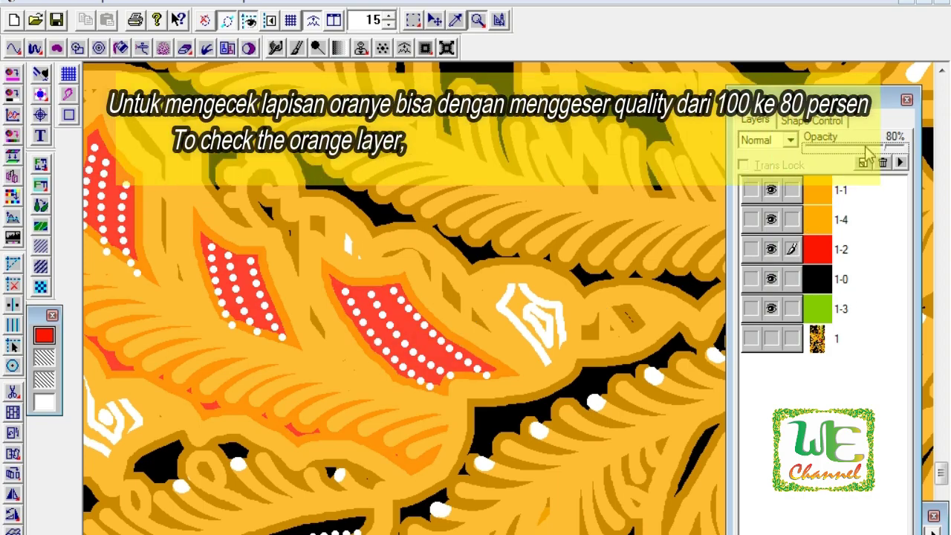
left_click(866, 147)
left_click(878, 153)
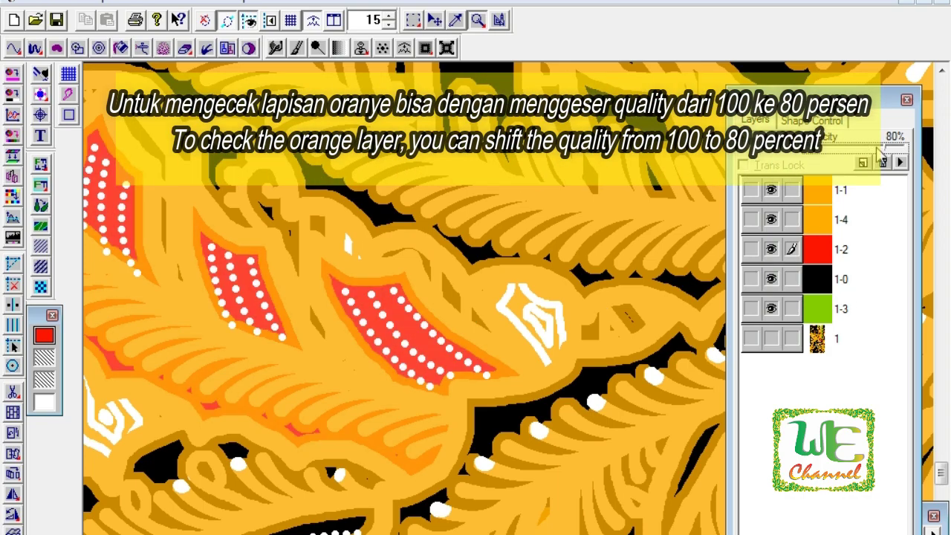
- Place green layer 1-3 directly beneath red layer 1-2 with 80% opacity and examine the overlaps around the green areas
left_click(817, 327)
left_click_drag(814, 316, 818, 280)
left_click_drag(446, 297, 245, 89)
left_click_drag(597, 284, 560, 424)
mouse_move(498, 164)
left_mouse_down()
mouse_move(472, 323)
mouse_move(249, 471)
left_mouse_up()
left_click_drag(446, 245, 408, 324)
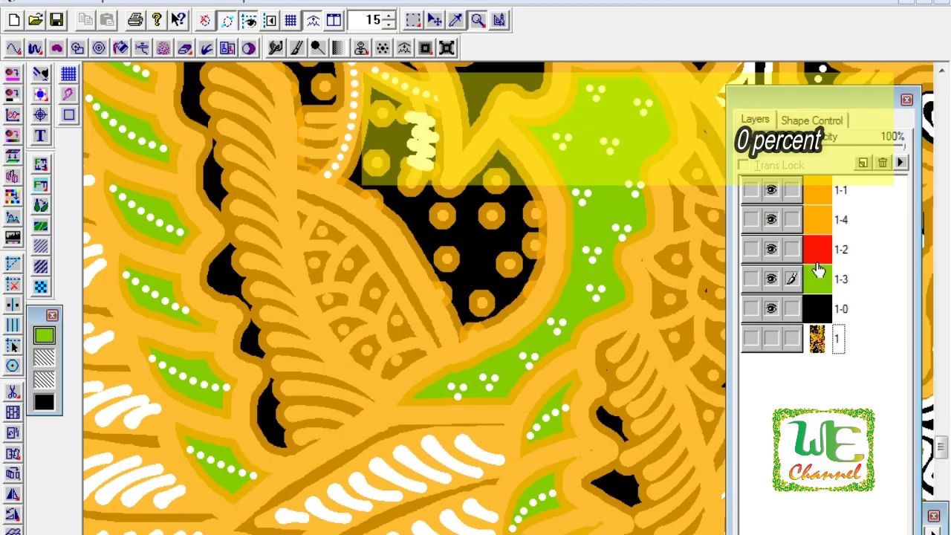
left_click(871, 156)
left_click_drag(501, 304, 490, 297)
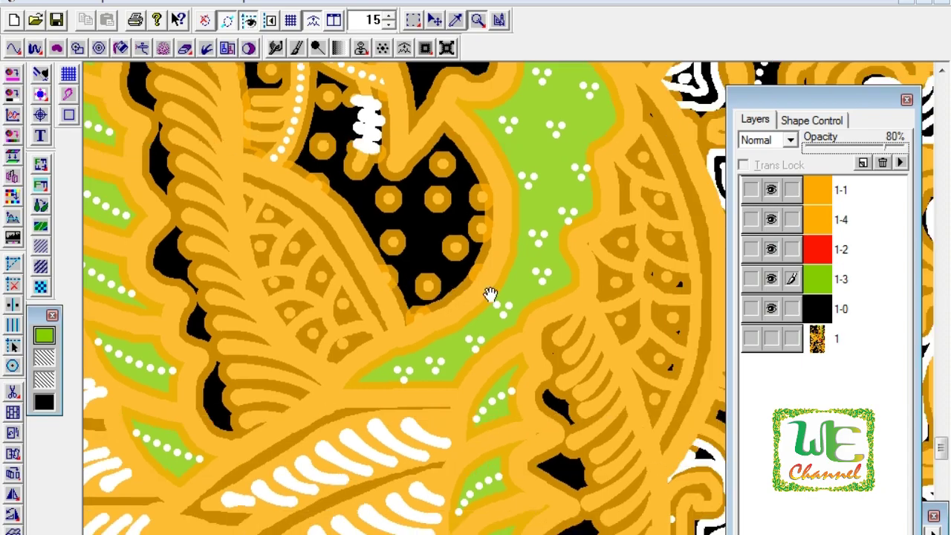
- Move orange layer 1-1 down to directly above original layer 1, and orange layer 1-4 directly above 1-1
left_click(818, 190)
left_click_drag(817, 191, 827, 306)
left_click(825, 190)
left_click_drag(824, 190, 824, 295)
- Move green layer 1-3 directly above orange 1-4, and red layer 1-2 directly beneath black layer 1-0
left_click(832, 199)
left_click(820, 228)
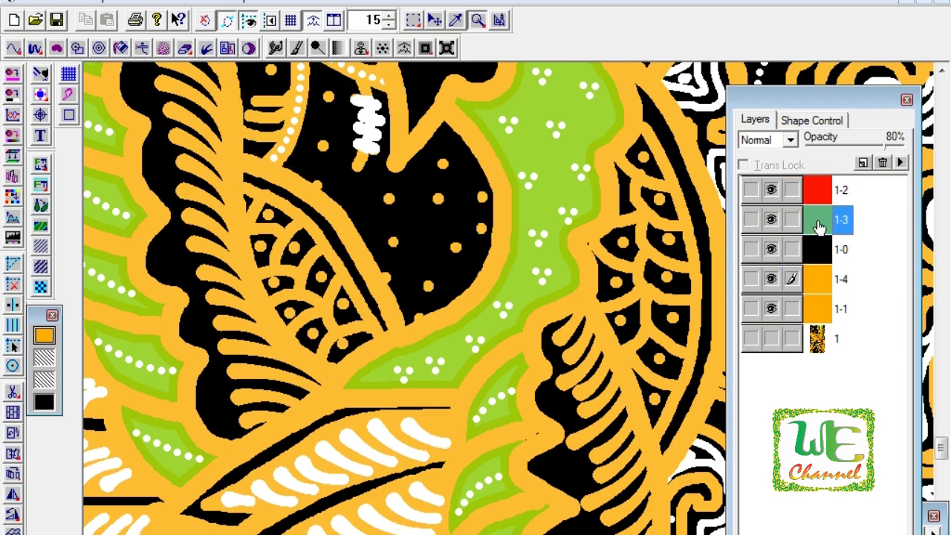
left_click_drag(819, 228, 819, 251)
left_click(816, 190)
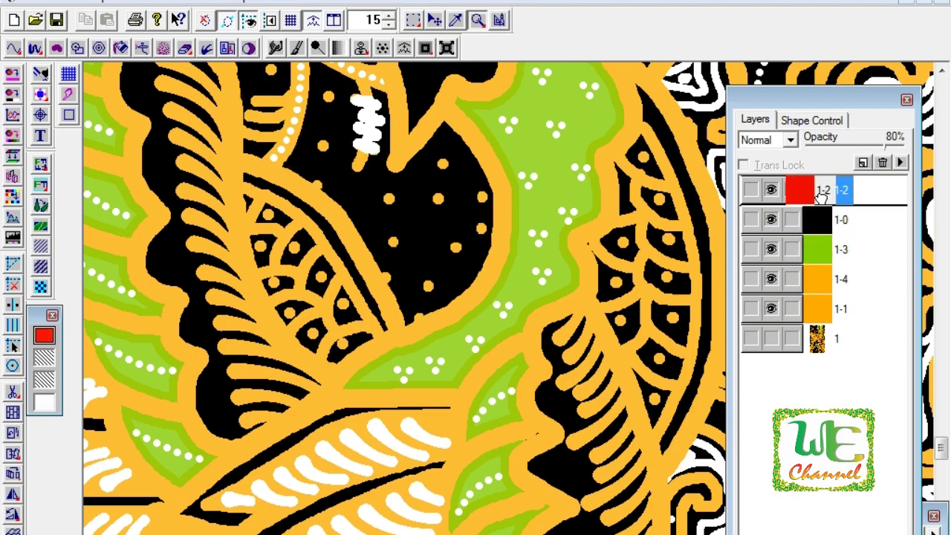
left_click_drag(815, 191, 827, 232)
- Restore the opacity of layers 1-2, 1-3, 1-4 and 1-1 to 100%
left_click(896, 146)
left_click(836, 248)
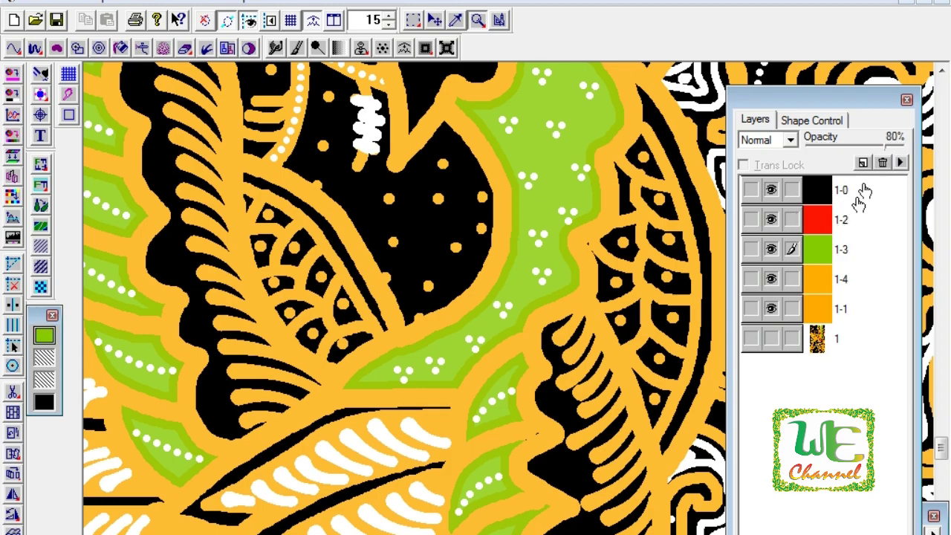
left_click(906, 148)
left_click(843, 279)
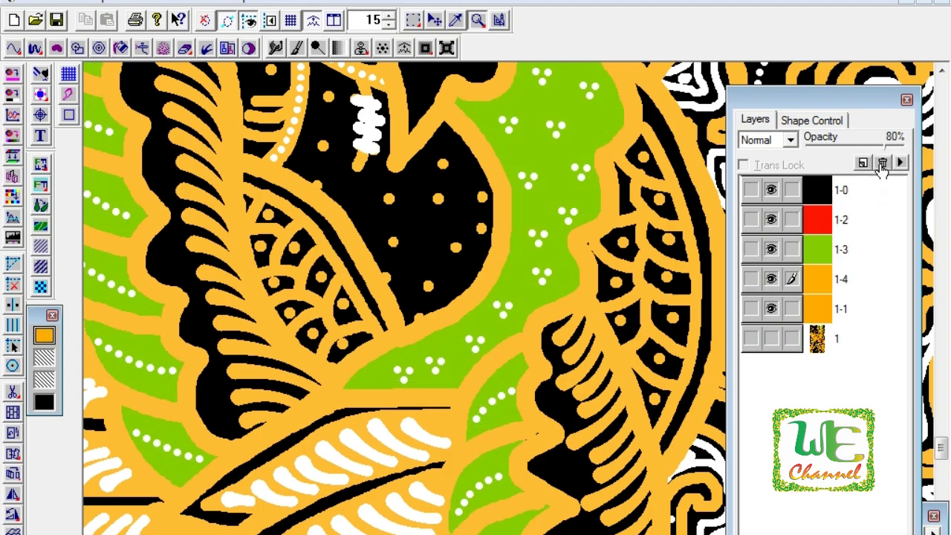
left_click(900, 150)
left_click(827, 318)
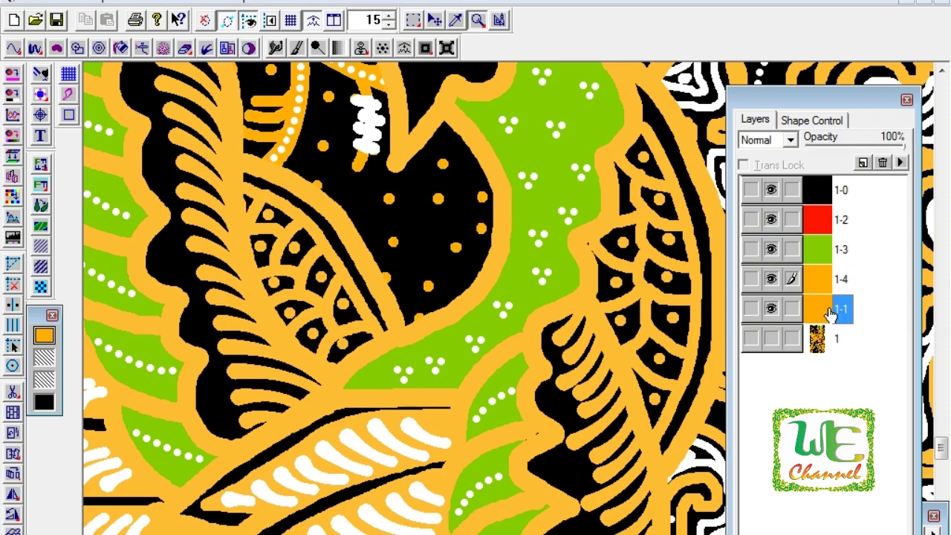
left_click(906, 153)
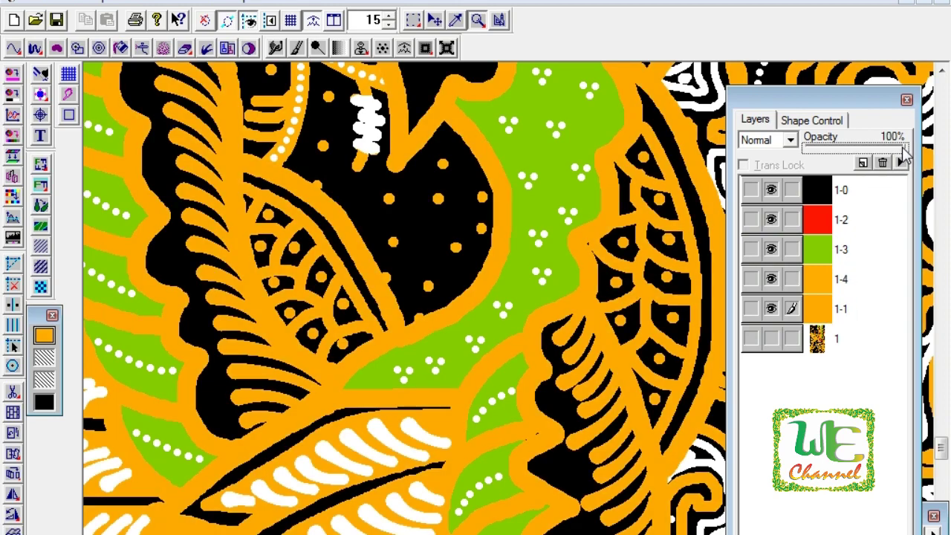
- Set the blend mode of black layer 1-0 to DyeMix and examine the colour overlaps across the motif
left_click(845, 191)
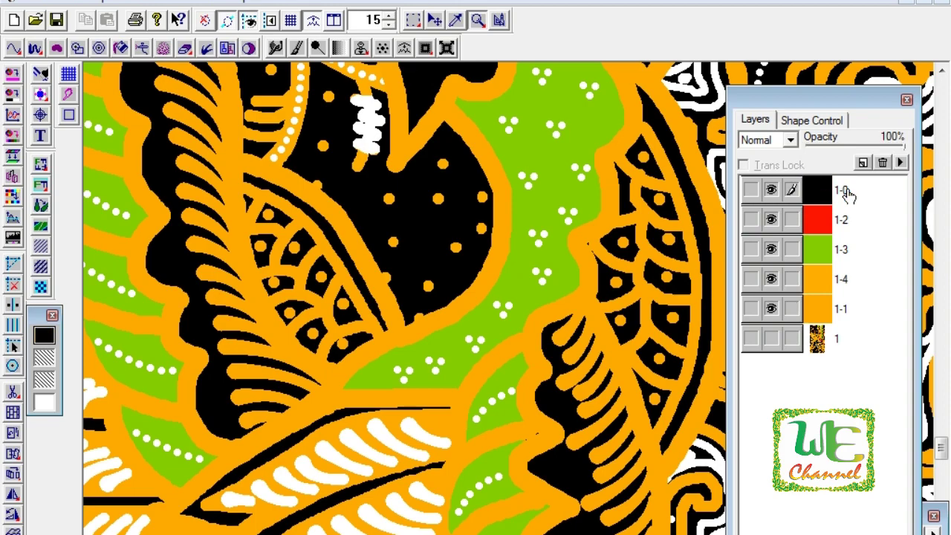
left_click(790, 141)
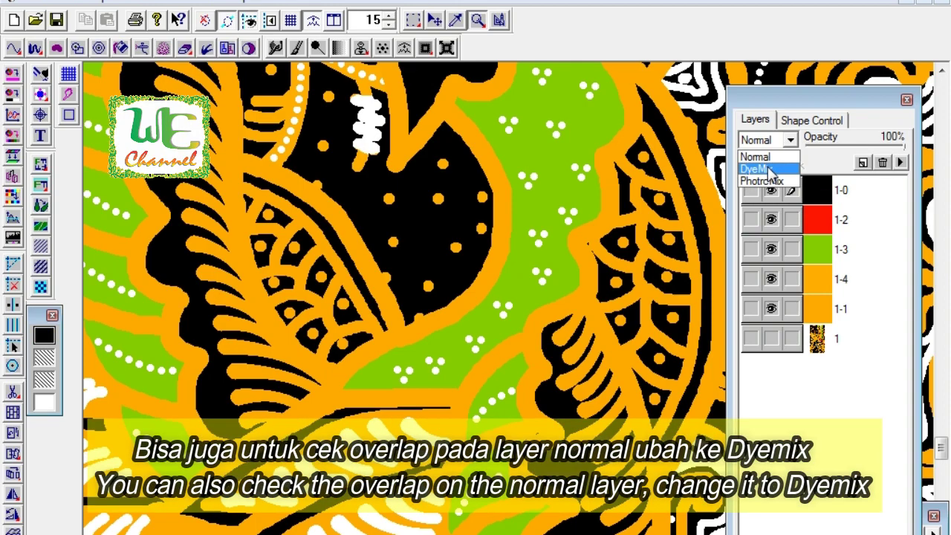
left_click(769, 170)
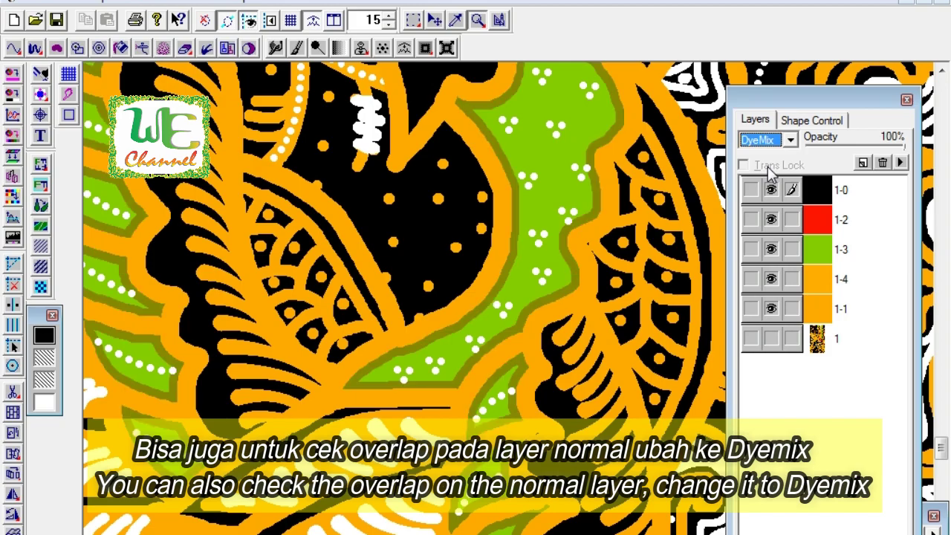
left_click_drag(578, 425, 696, 206)
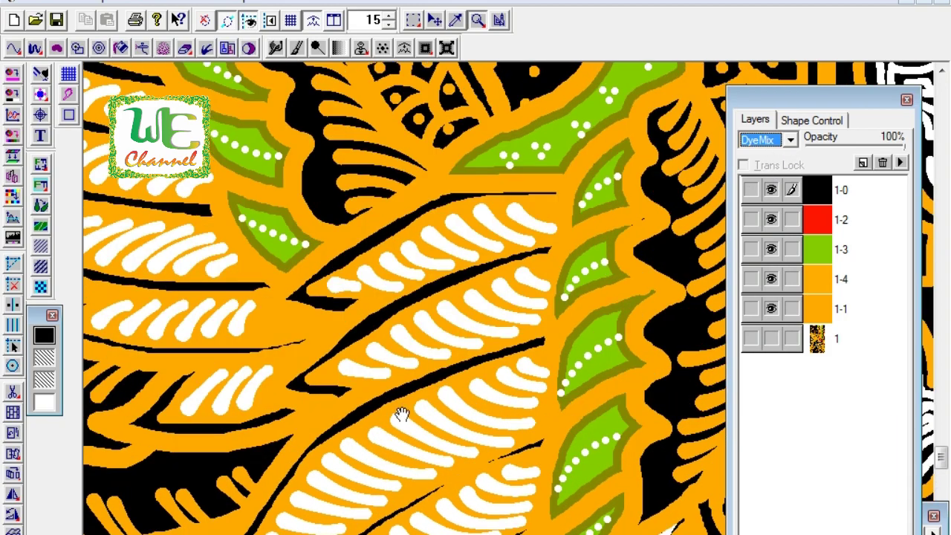
left_click_drag(401, 413, 565, 260)
left_click_drag(463, 319, 539, 376)
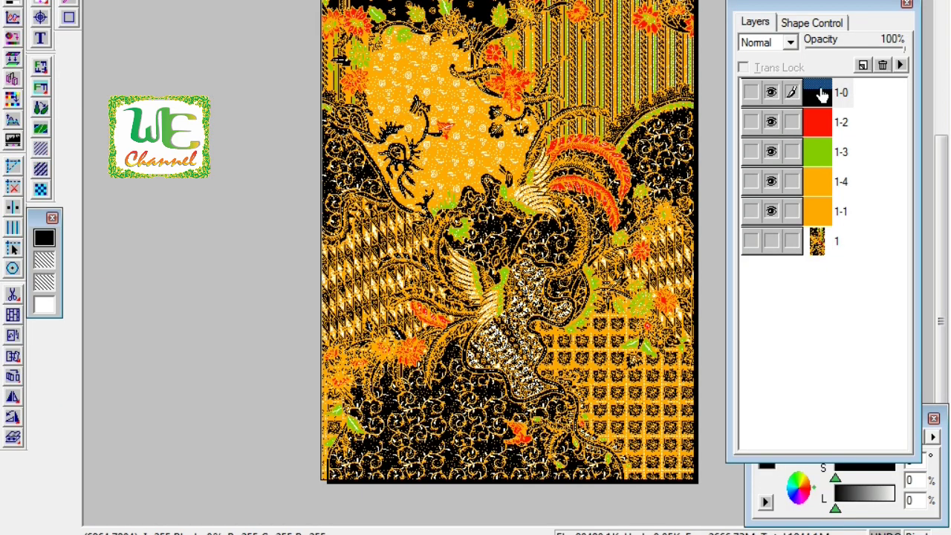
- Save black layer 1-0 as a PCX file named hitam in the pisah warna folder
right_click(822, 94)
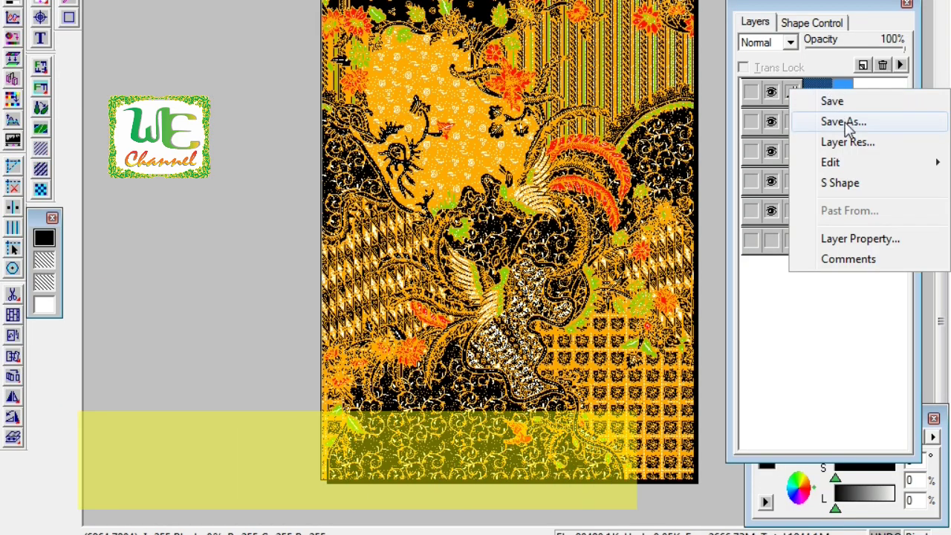
left_click(836, 120)
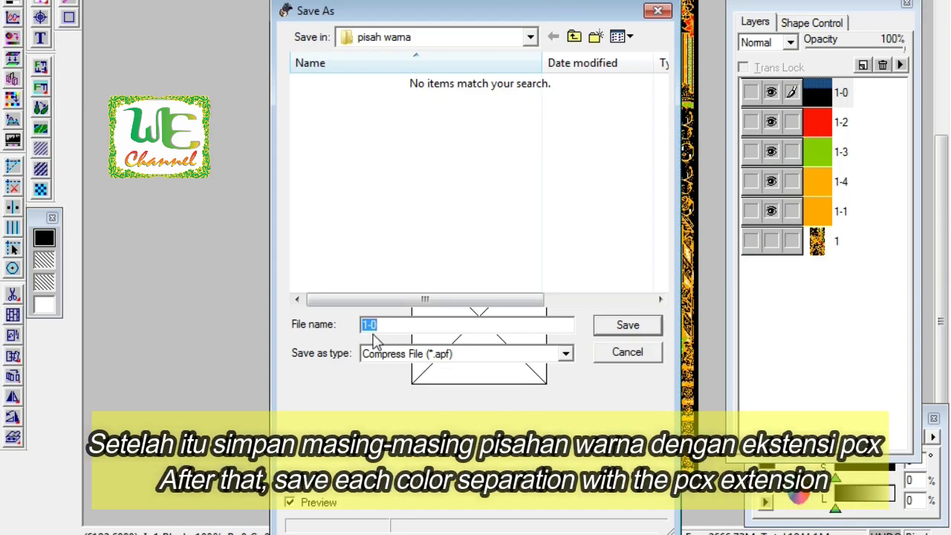
left_click(408, 356)
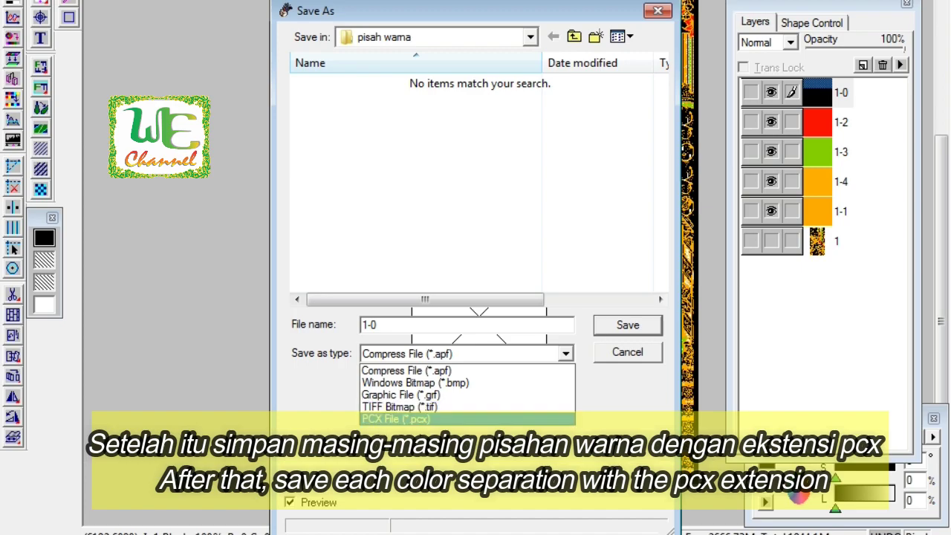
left_click(415, 422)
double_click(387, 330)
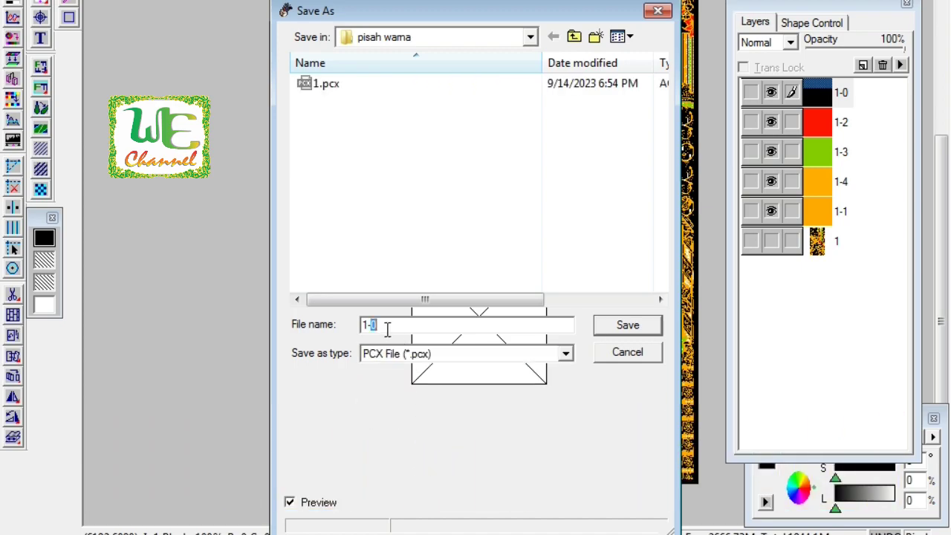
type("hitam")
key("Return")
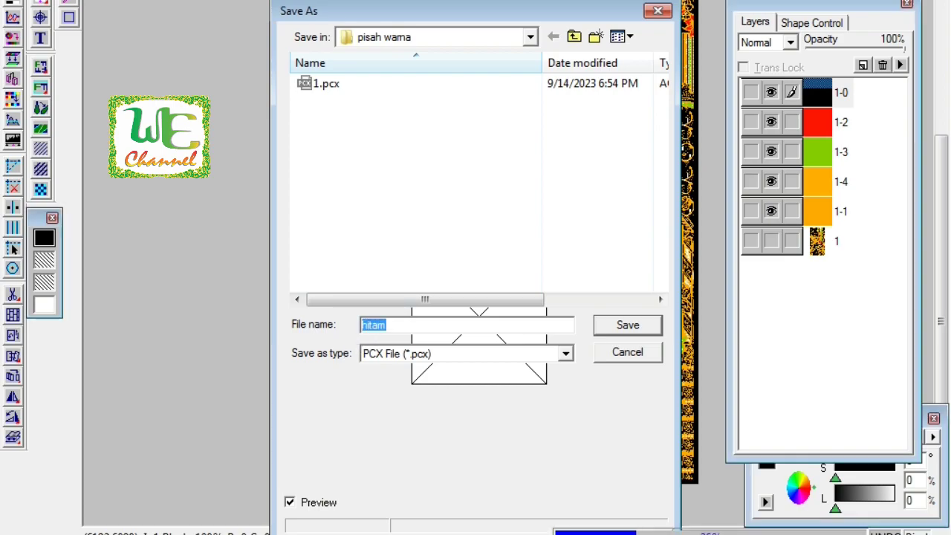
- Change the colour of red layer 1-2 to black by setting its hue, saturation and lightness to 0
left_click(810, 124)
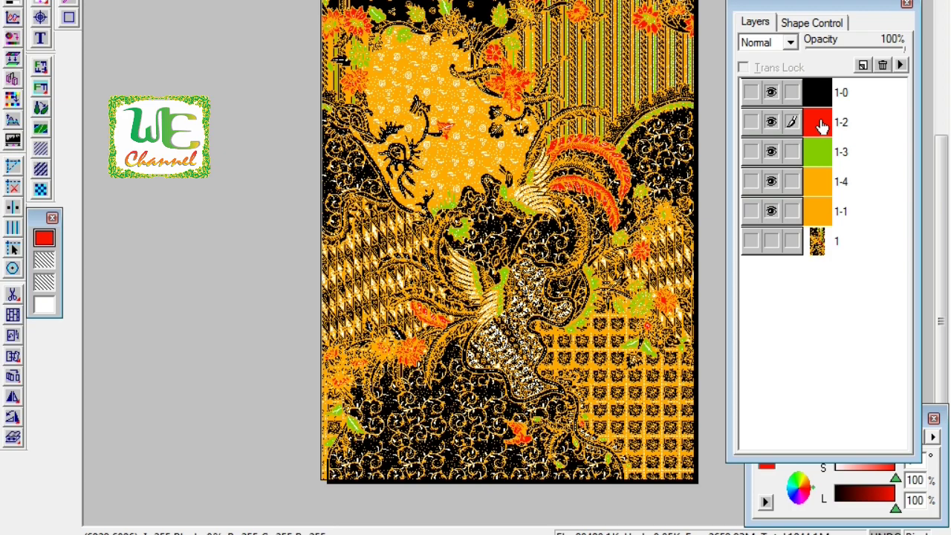
left_click(821, 127)
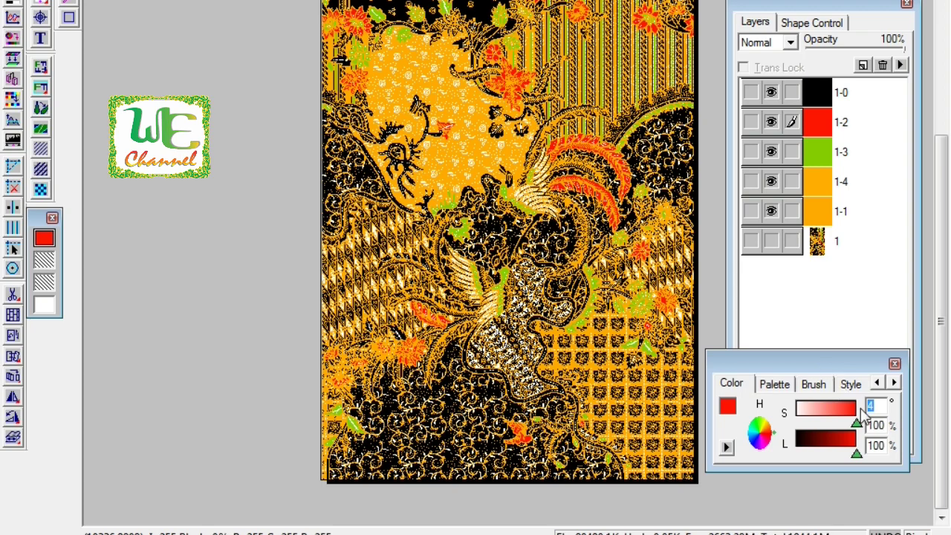
type("0")
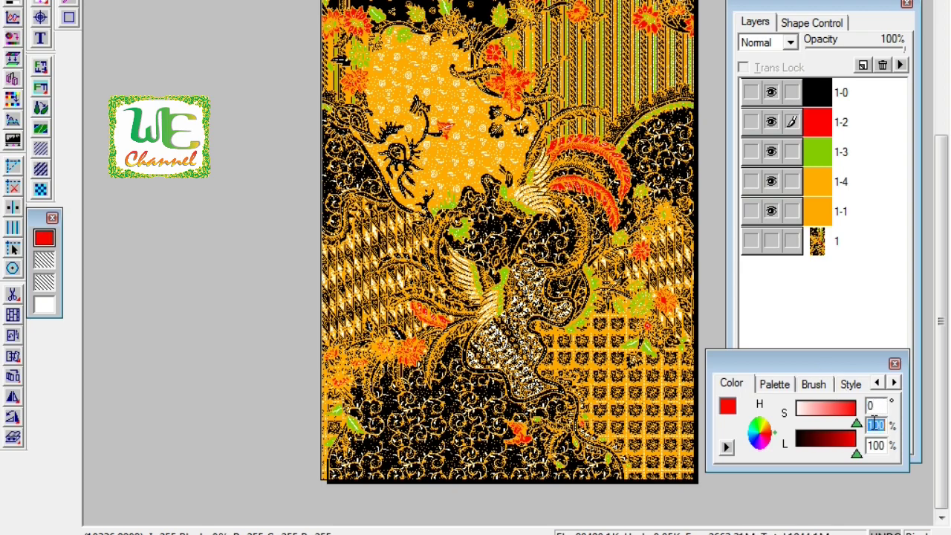
double_click(875, 424)
type("0")
key("Tab")
type("0")
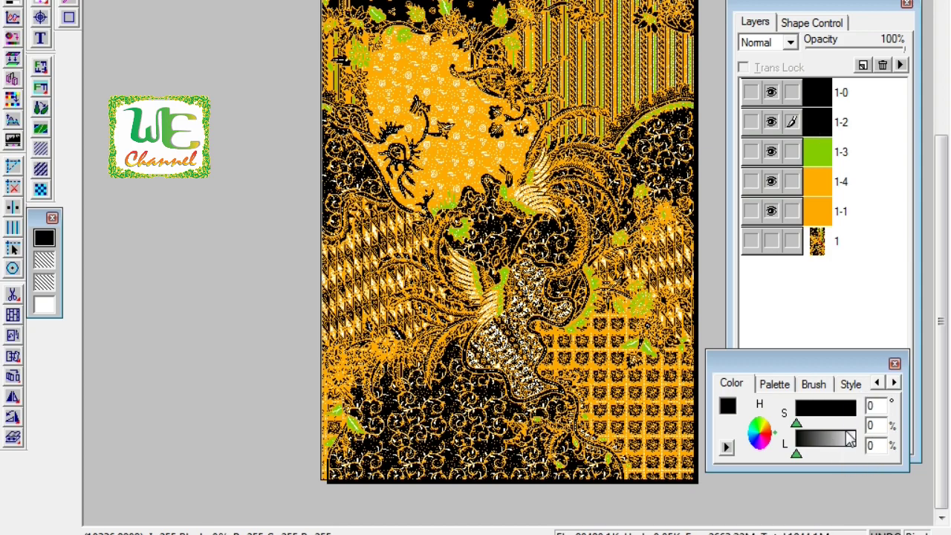
- Save layer 1-2 as a PCX file named merah in the pisah warna folder
left_click(824, 123)
right_click(824, 123)
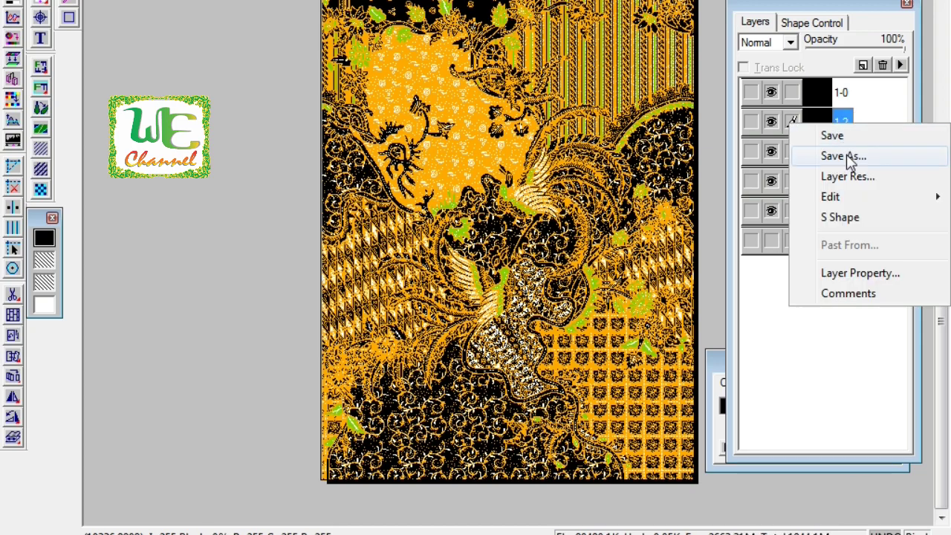
left_click(849, 155)
left_click(420, 354)
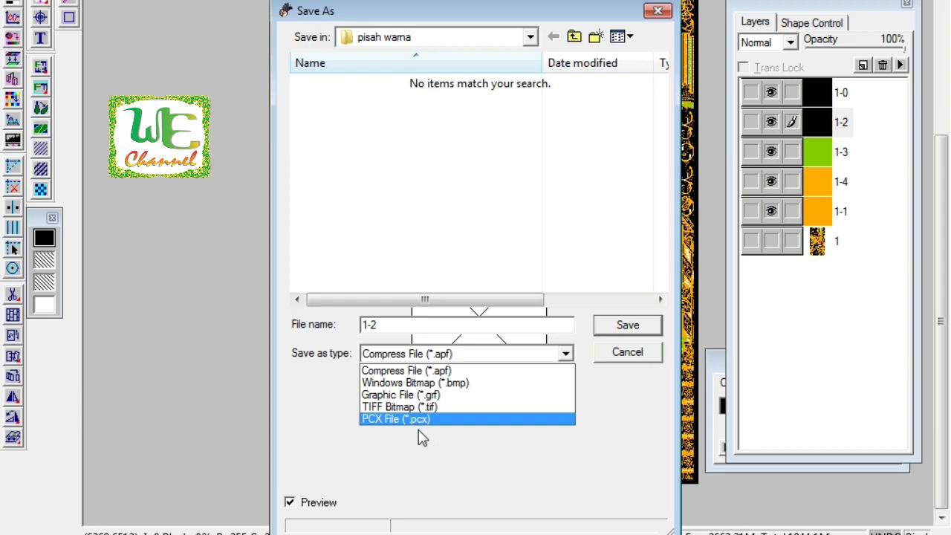
left_click(414, 421)
left_click(368, 325)
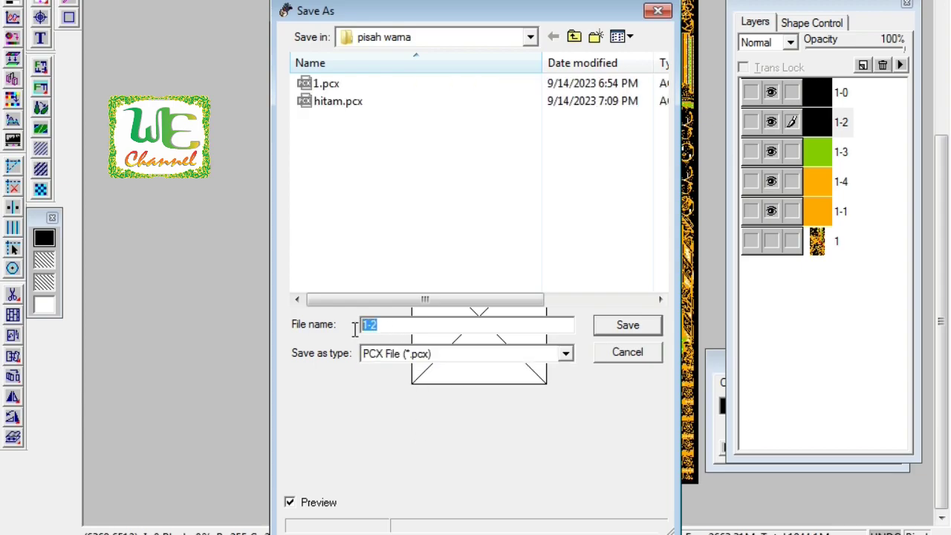
type("merah")
key("Return")
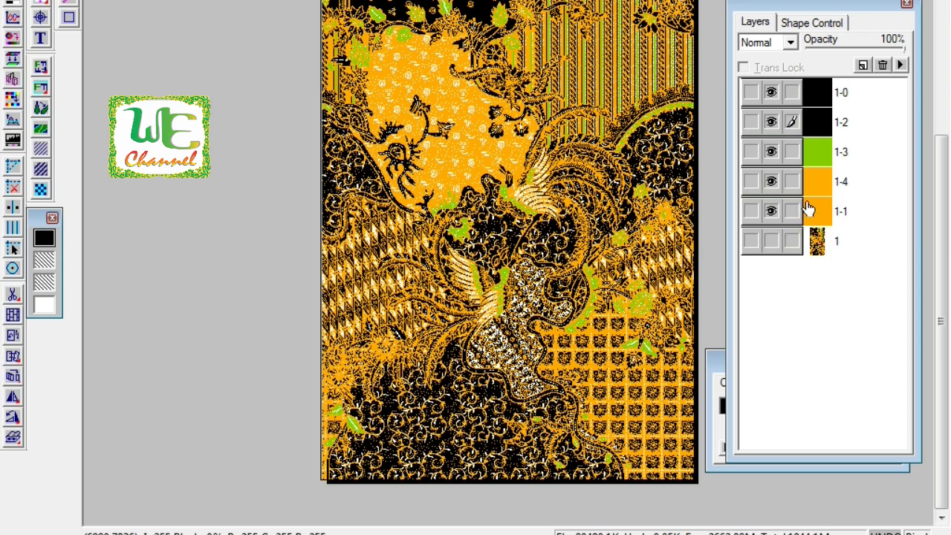
- Change the colour of green layer 1-3 to black by setting its hue, saturation and lightness to 0
left_click(836, 157)
key("F6")
key("F6")
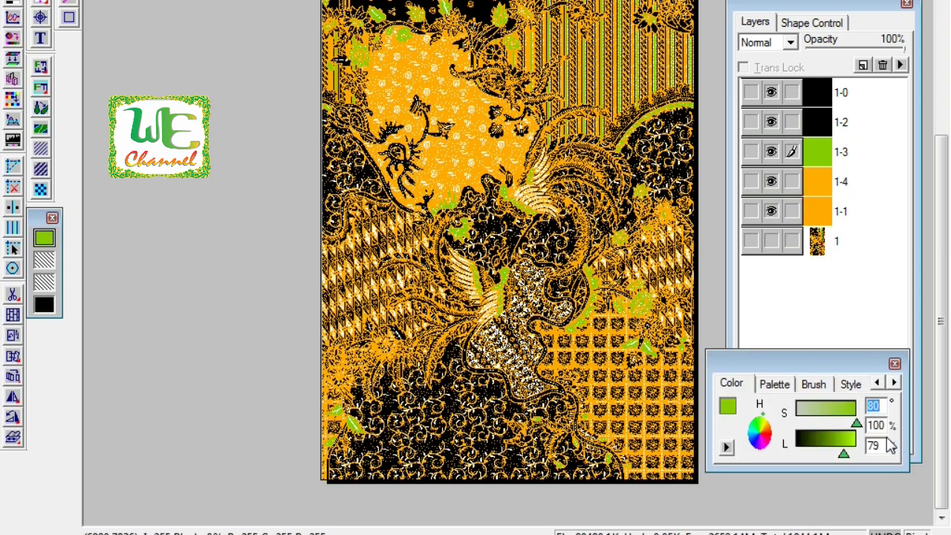
type("0")
key("Tab")
type("0")
key("Tab")
type("0")
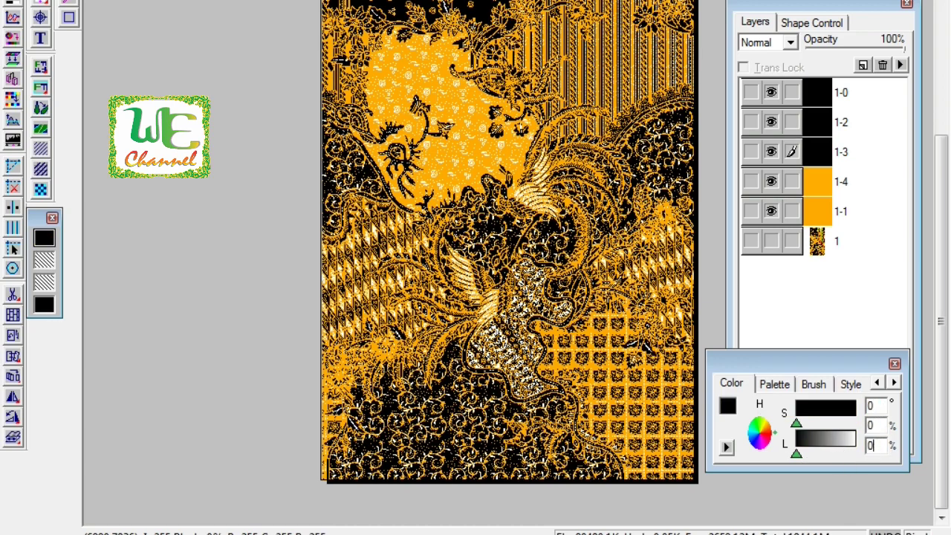
- Save layer 1-3 as a PCX file named hijau in the pisah warna folder
right_click(823, 153)
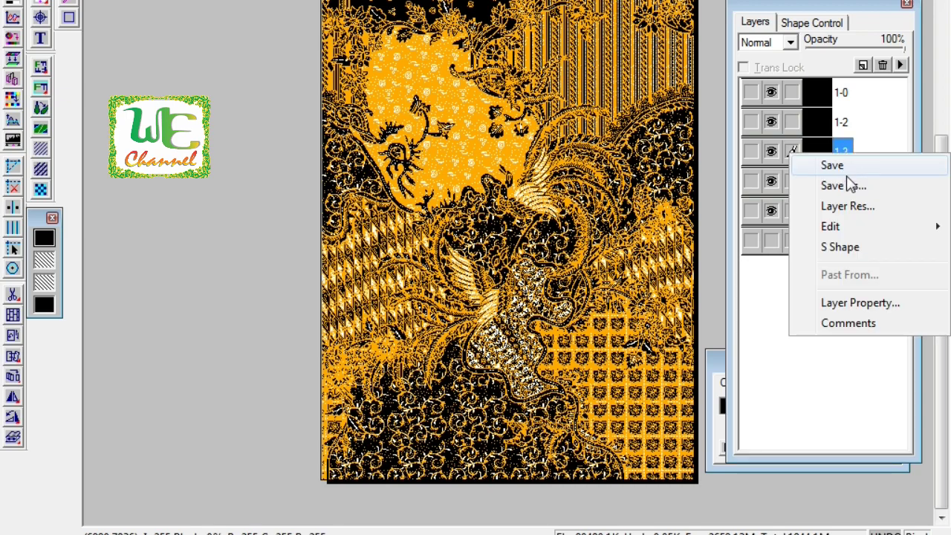
left_click(853, 190)
left_click(397, 357)
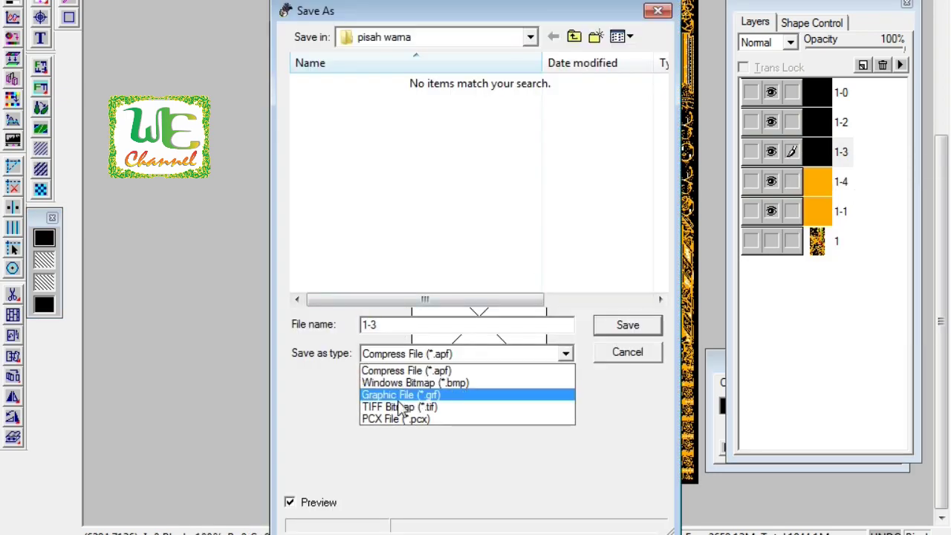
left_click(412, 420)
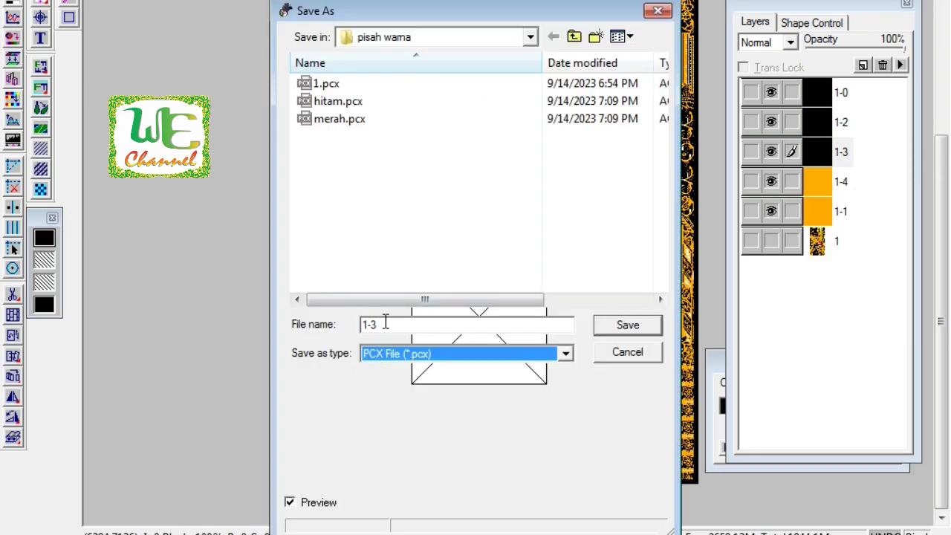
type("hitam")
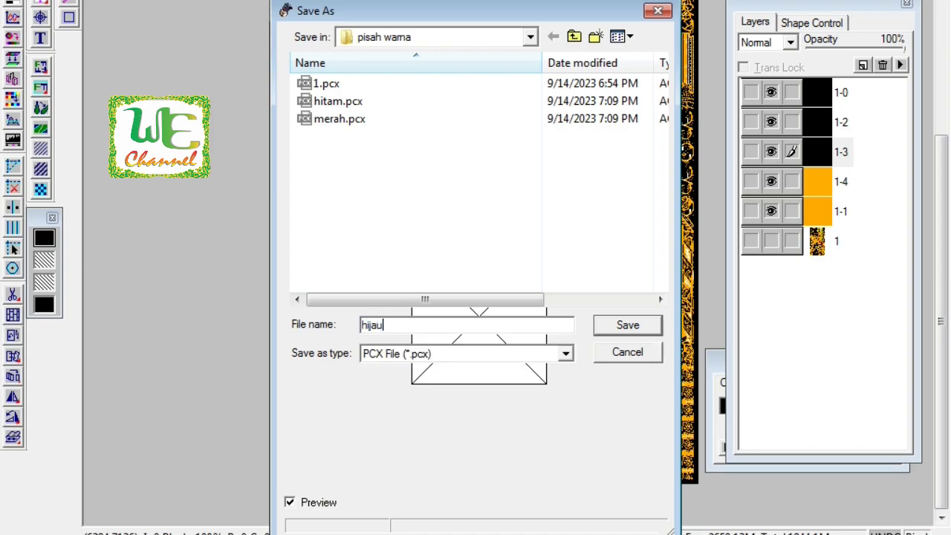
key("Return")
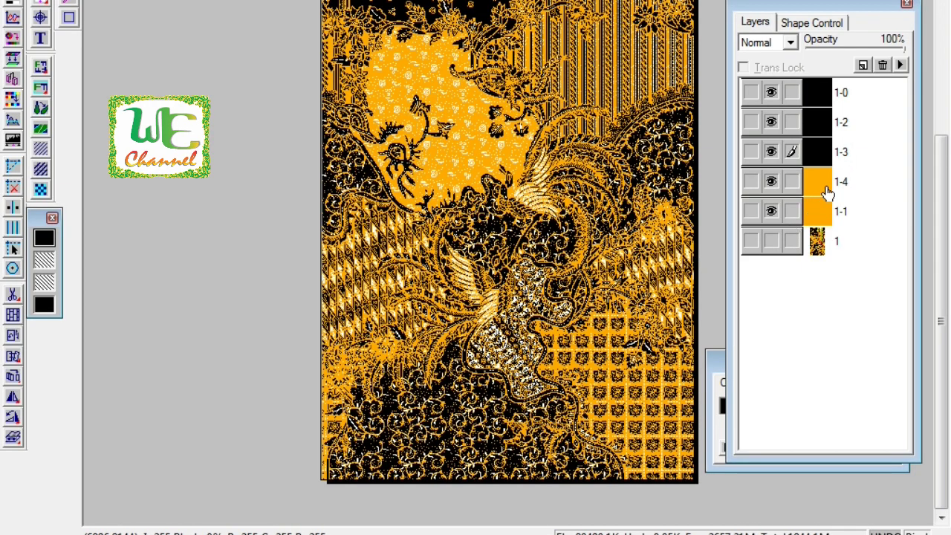
- Change the colour of orange layer 1-4 to black by setting its hue, saturation and lightness to 0
left_click(827, 190)
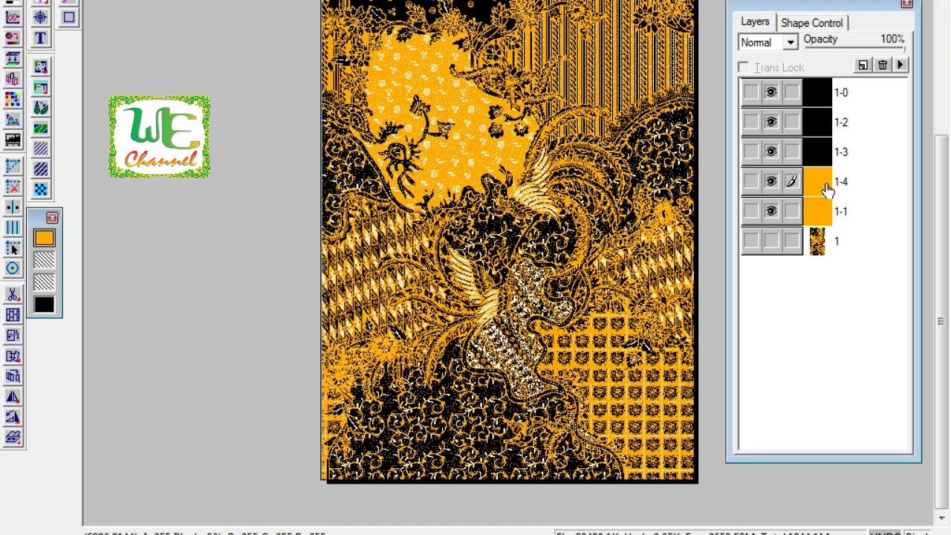
double_click(824, 185)
type("0")
double_click(878, 425)
type("00")
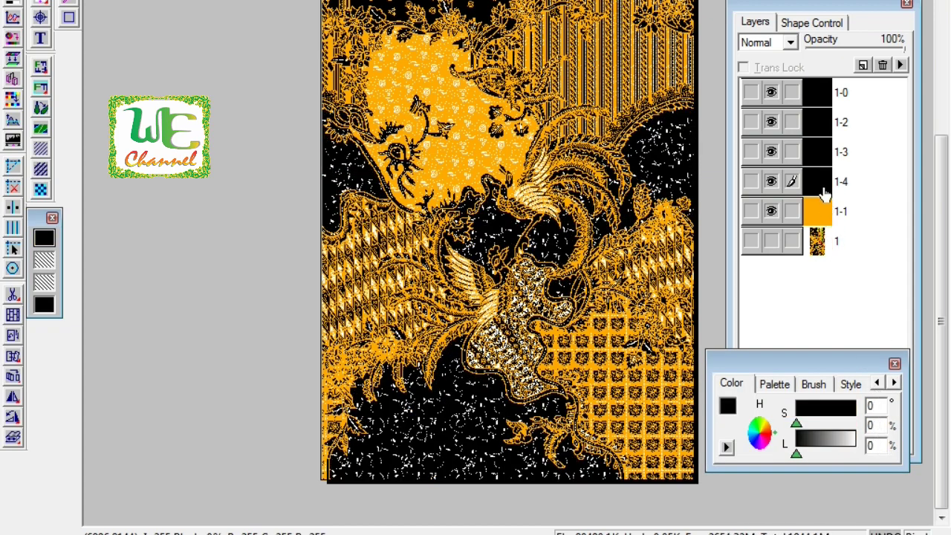
- Save layer 1-4 as a PCX file named oranye1 in the pisah warna folder
left_click(827, 185)
right_click(827, 182)
left_click(844, 213)
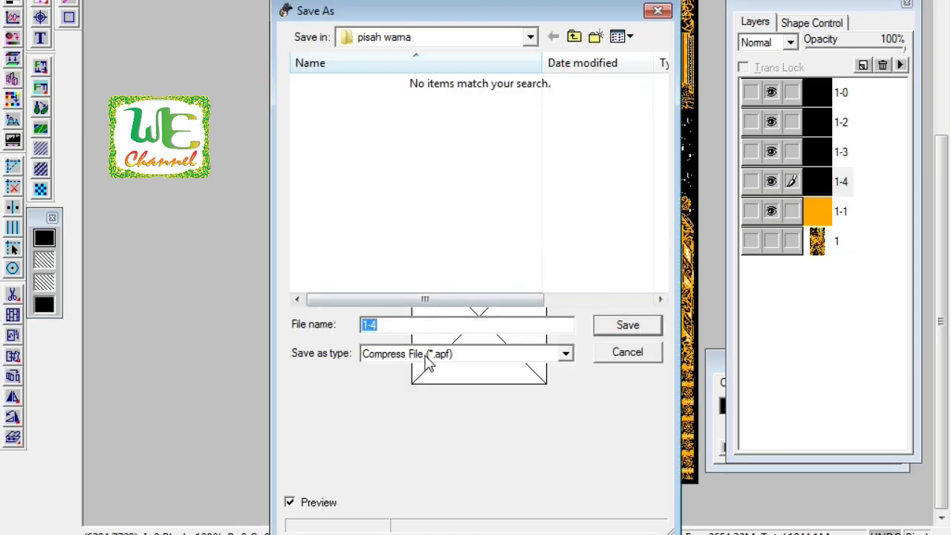
left_click(428, 353)
left_click(414, 421)
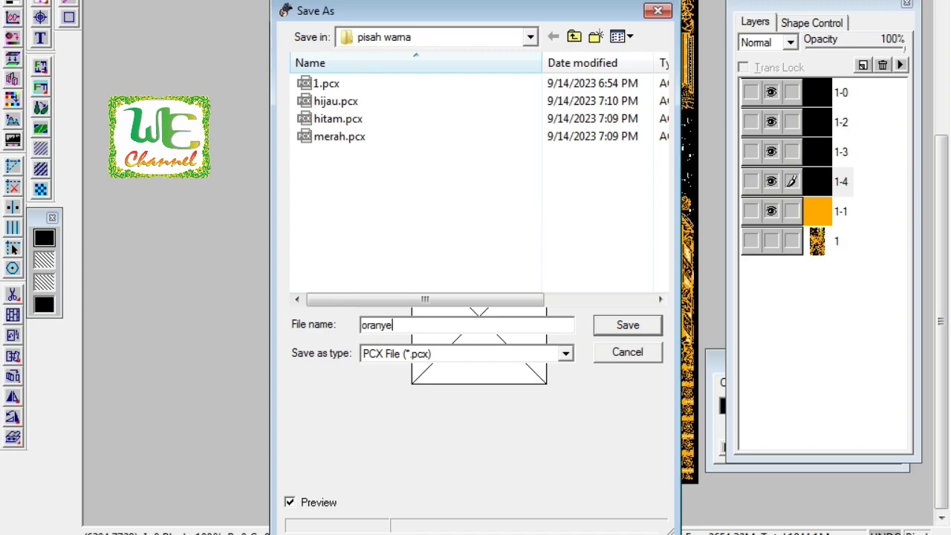
key("Return")
- Change the colour of orange layer 1-1 to black by setting its hue, saturation and lightness to 0
left_click(834, 215)
double_click(834, 215)
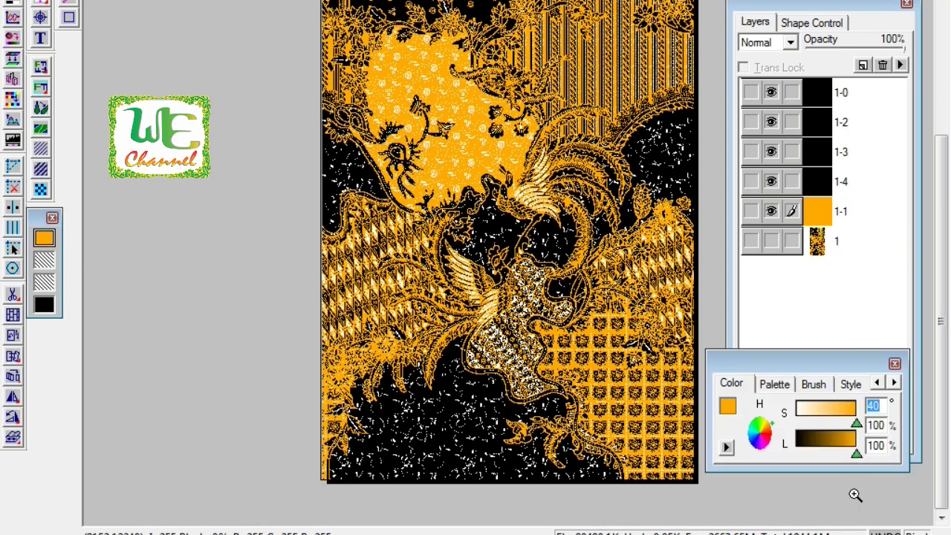
type("0")
double_click(880, 425)
type("0")
double_click(876, 446)
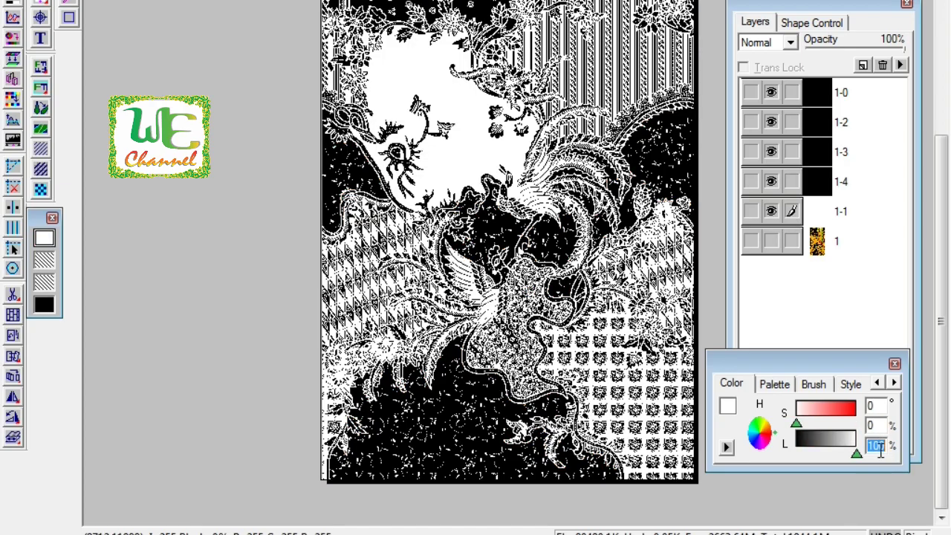
type("0")
- Save layer 1-1 as a PCX file named oranye 2 in the pisah warna folder
right_click(817, 219)
left_click(838, 252)
left_click(461, 354)
left_click(416, 421)
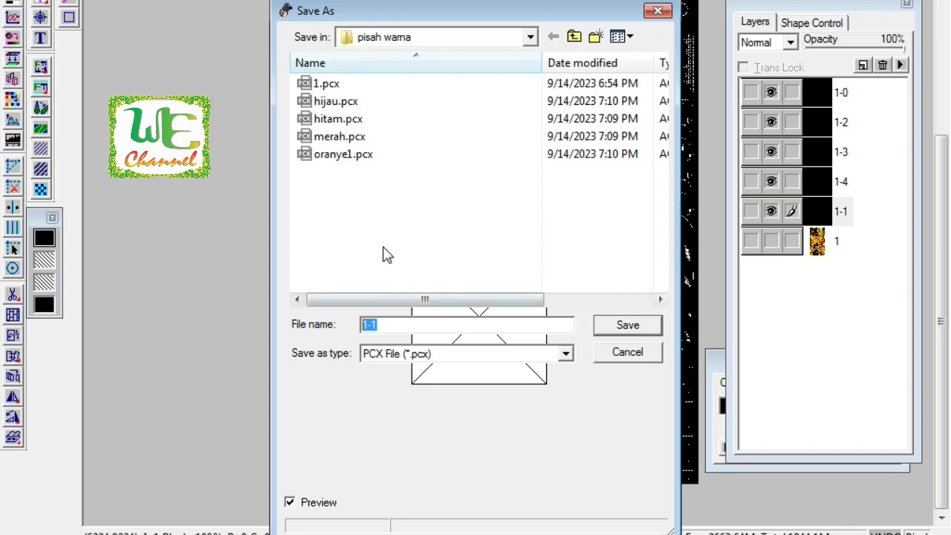
type("oranye 2")
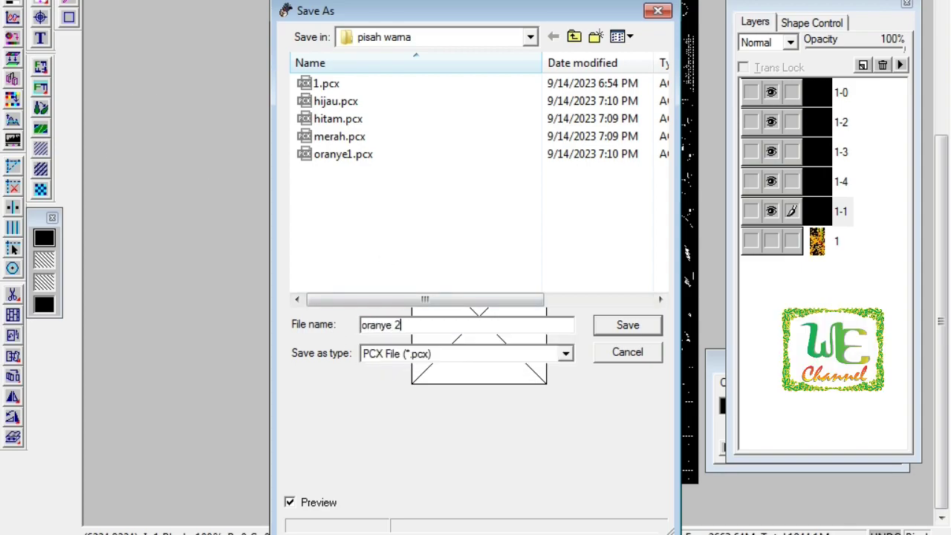
key("Return")
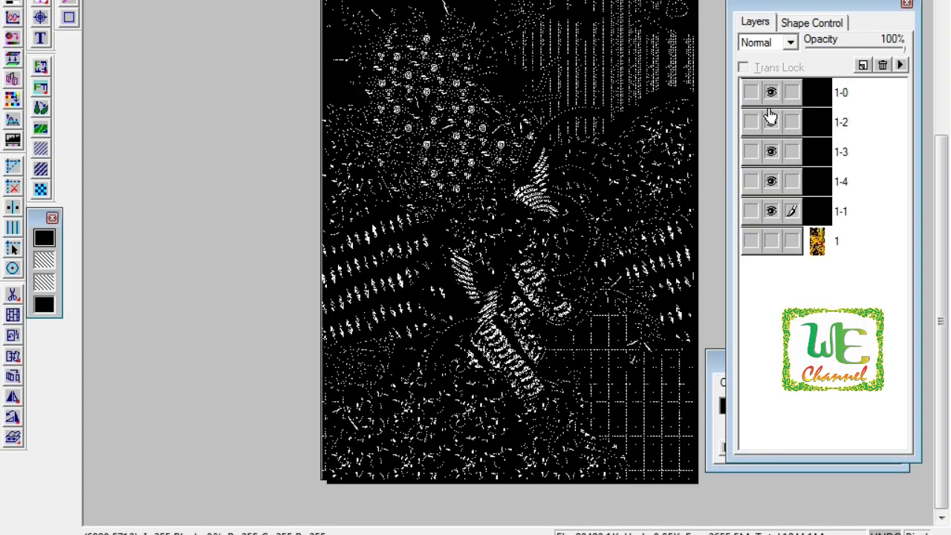
- Hide the five black separation layers 1-2, 1-0, 1-3, 1-4 and 1-1 one after another
left_click(770, 117)
left_click(770, 99)
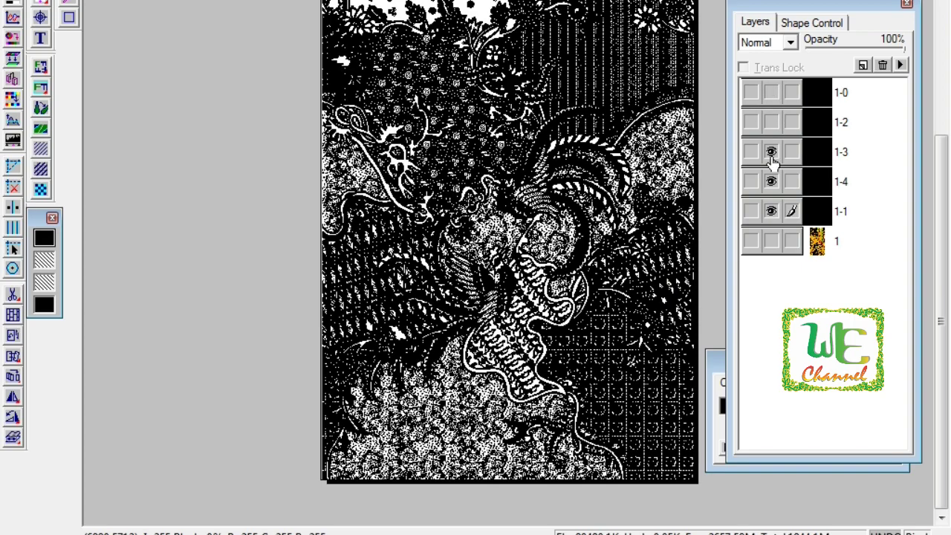
left_click(771, 152)
left_click(772, 181)
left_click(771, 211)
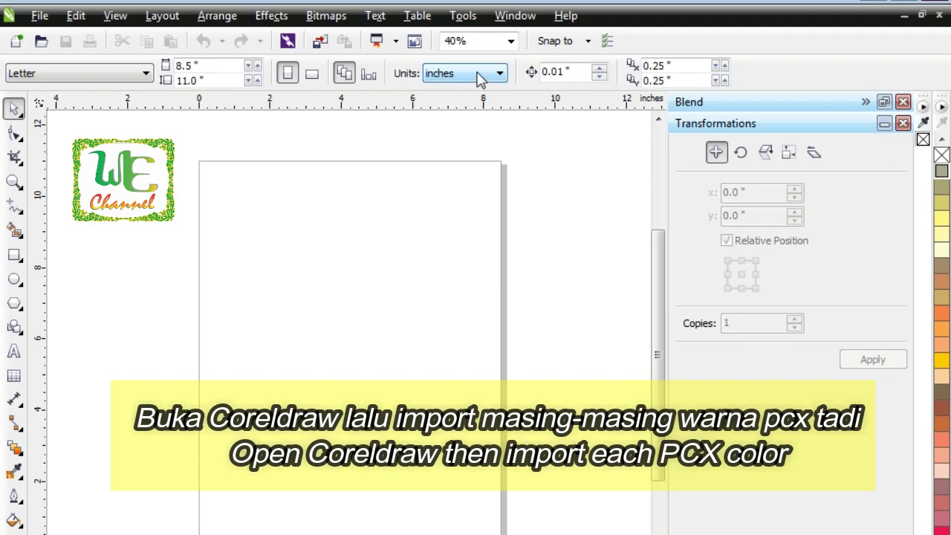
- Switch to CorelDRAW and set the document units to millimetres and the page size to 900 x 1200 mm
left_click(480, 74)
left_click(475, 99)
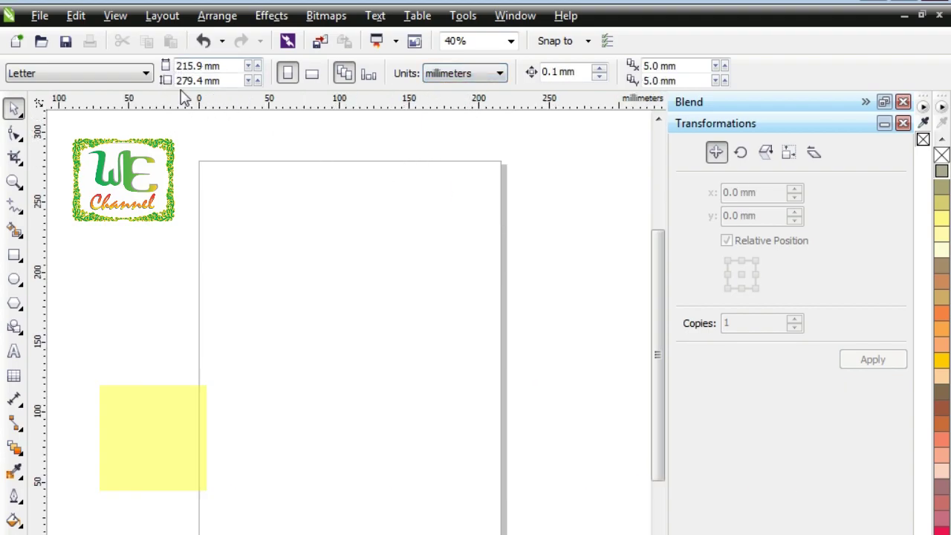
left_click(220, 66)
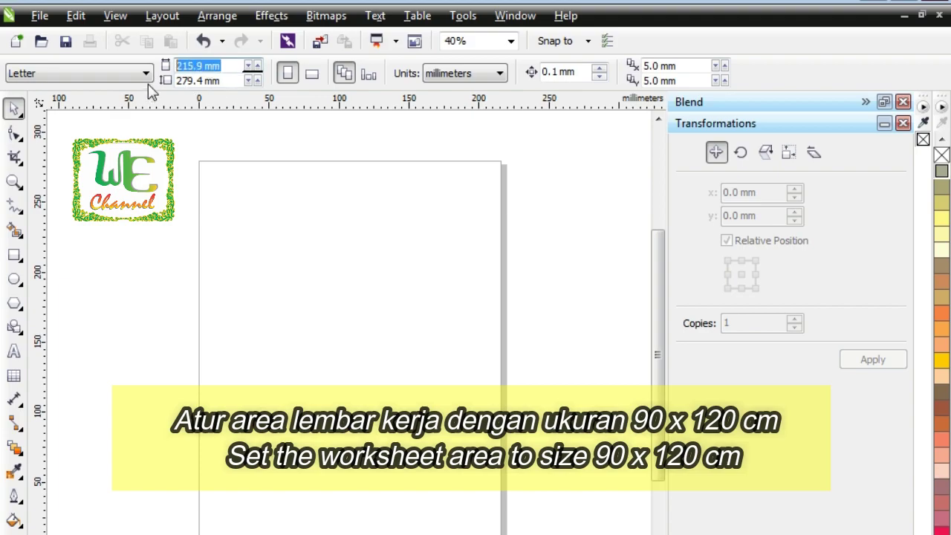
type("900")
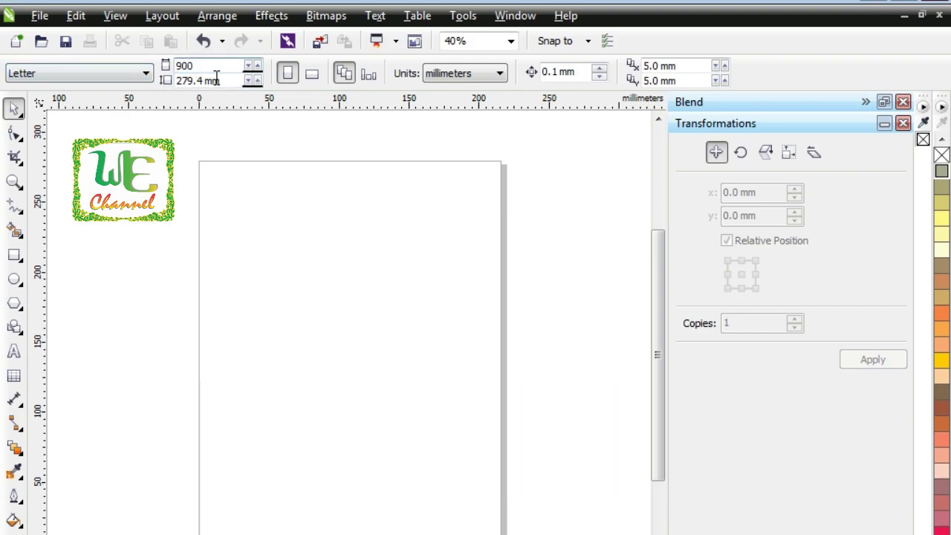
key("Tab")
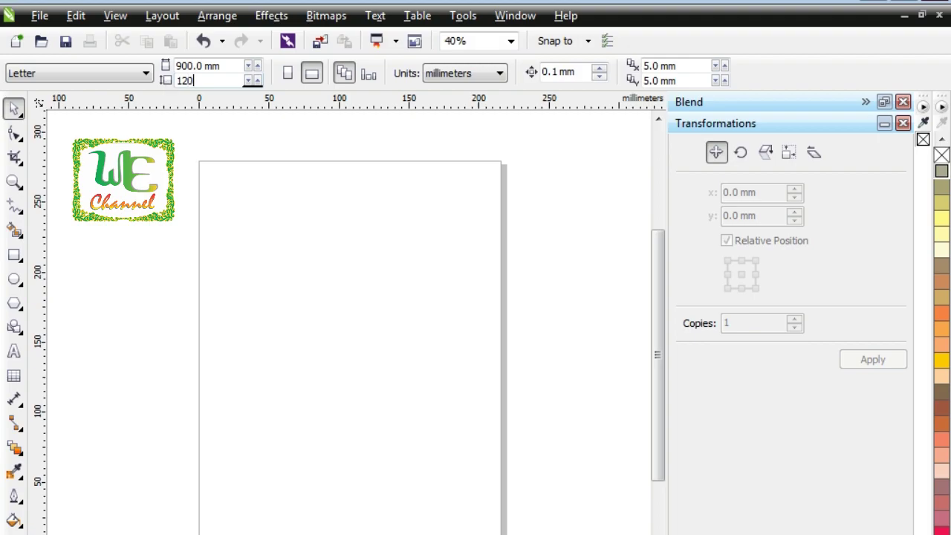
key("Return")
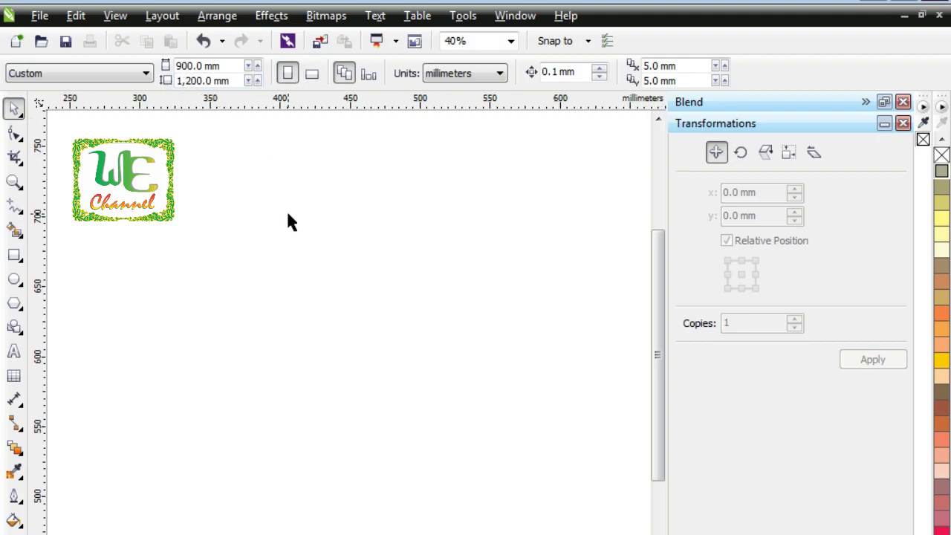
- Import the five PCX separations hijau, hitam, merah, oranye1 and oranye 2 and place them at original size, overlapping around the page
scroll(286, 208, "down", 5)
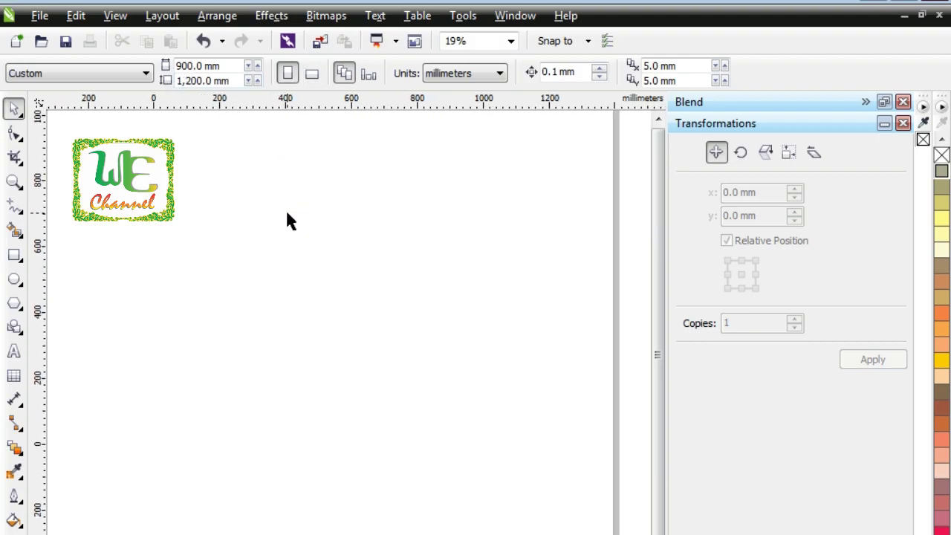
left_click(14, 182)
left_click_drag(273, 230, 376, 354)
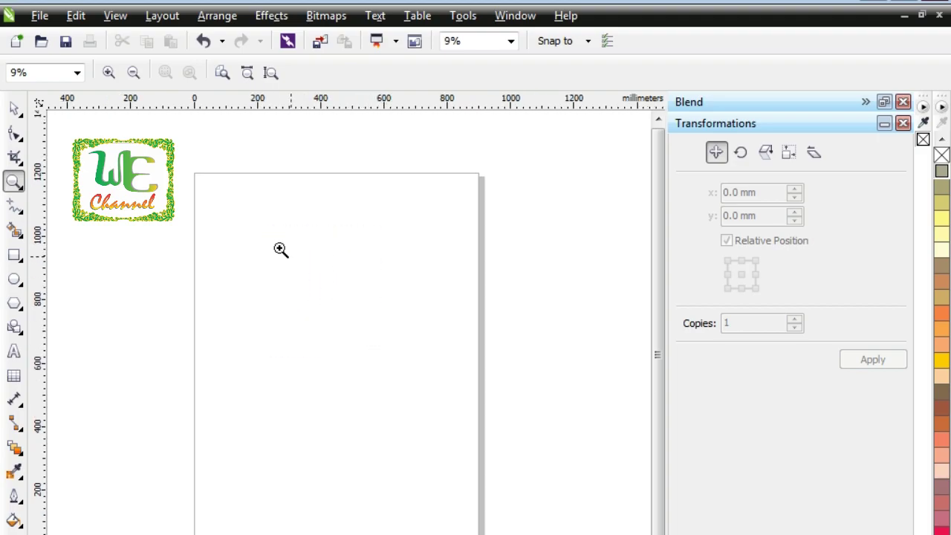
left_click(13, 108)
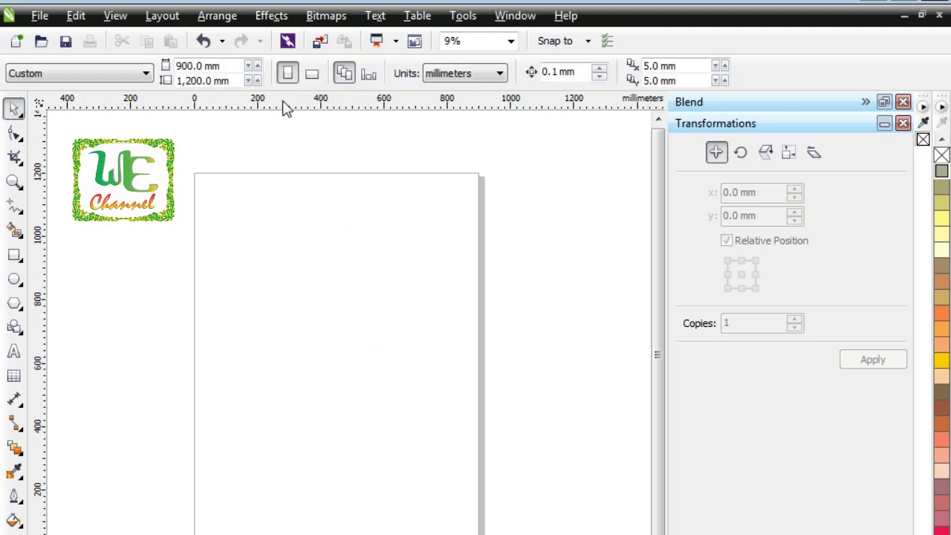
left_click(319, 42)
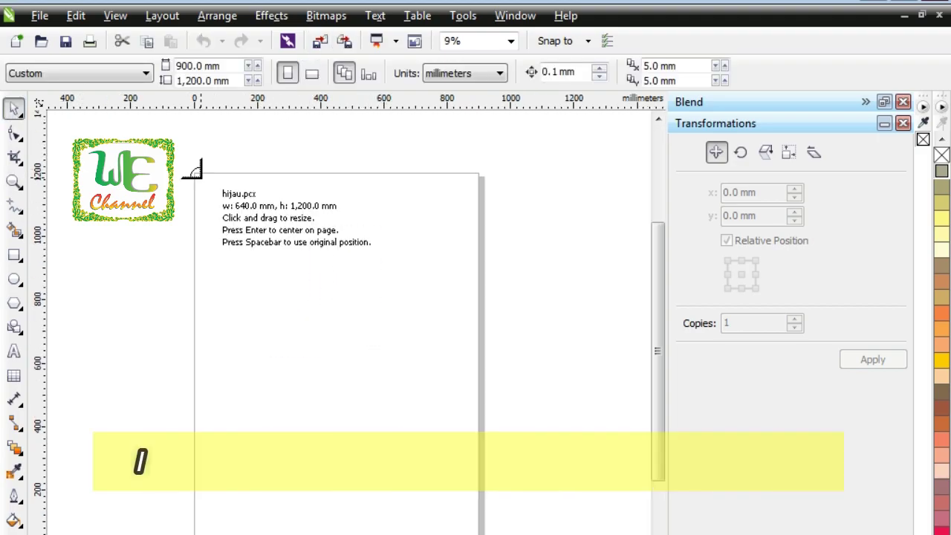
left_click(196, 174)
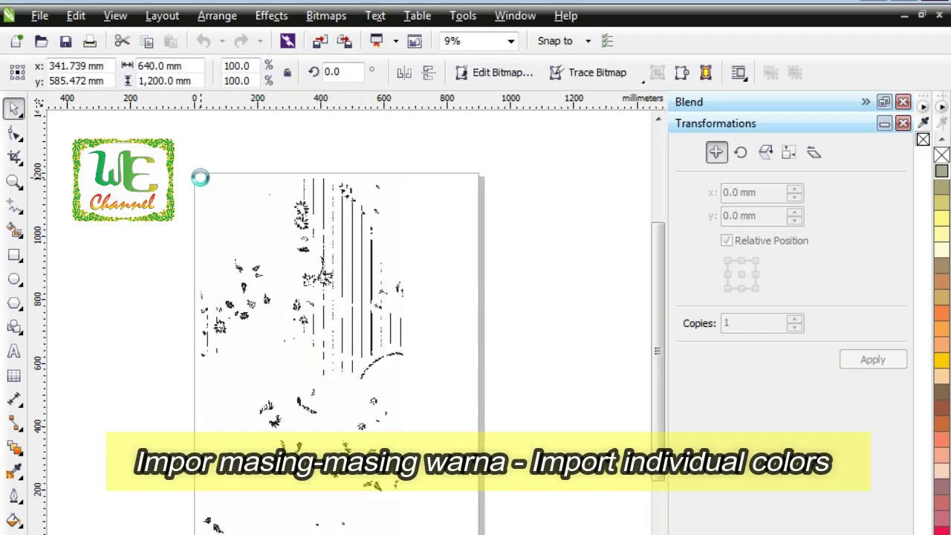
left_click(238, 165)
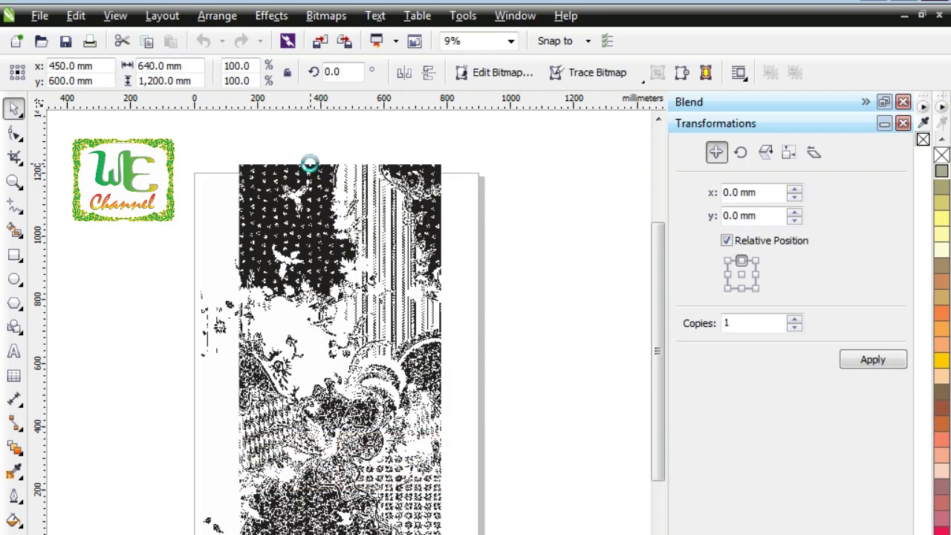
left_click(310, 173)
left_click(327, 185)
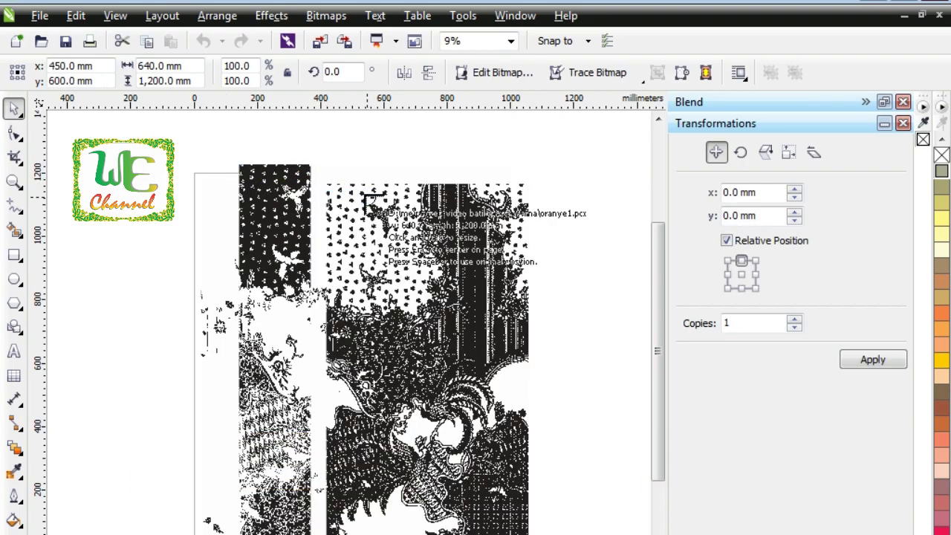
left_click(363, 191)
left_click(487, 137)
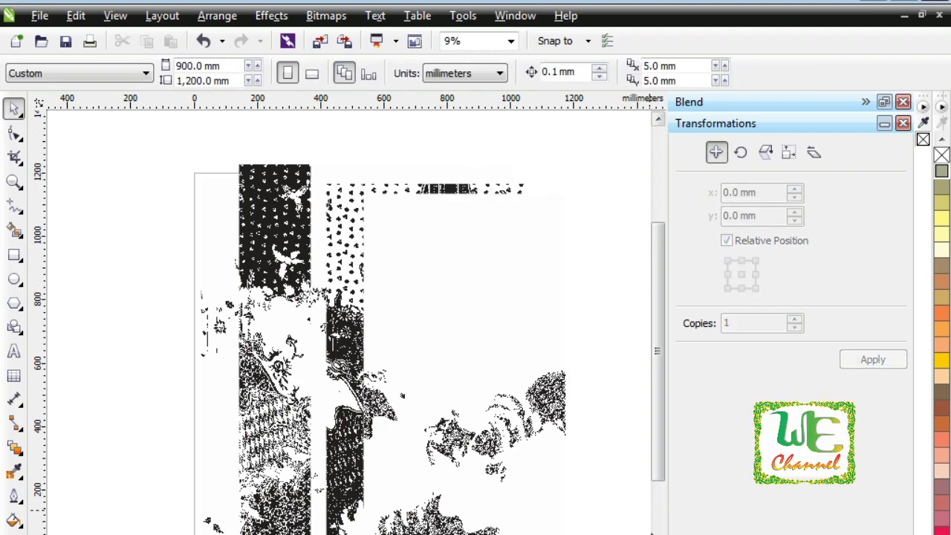
- Separate the overlapping bitmaps by moving both orange separations to the right of the page and the merah separation up beside it
scroll(508, 480, "right", 3)
left_click(340, 322)
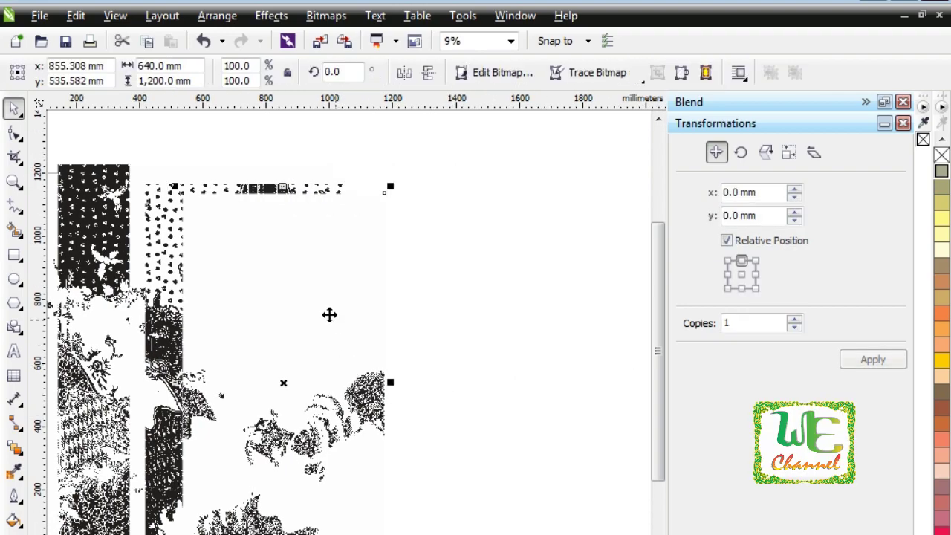
left_click_drag(284, 295, 570, 263)
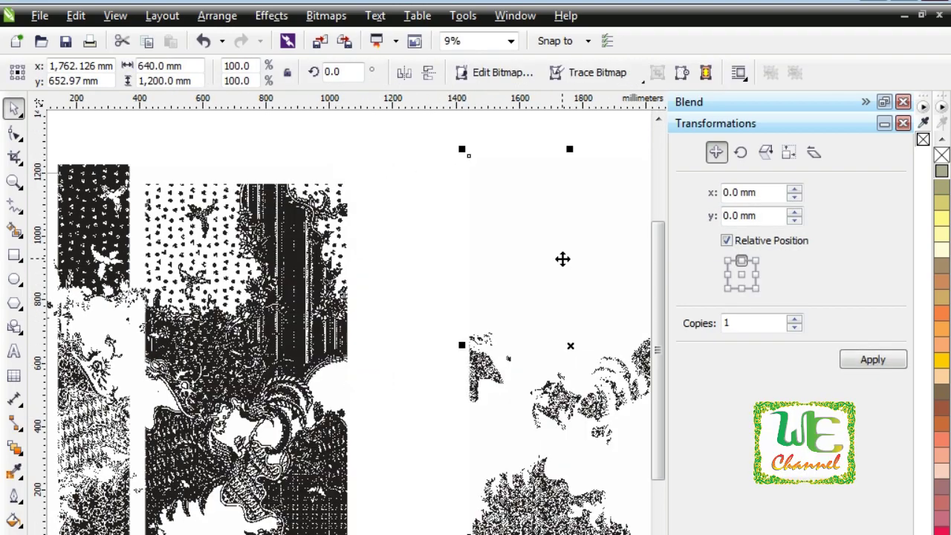
scroll(308, 341, "down", 2)
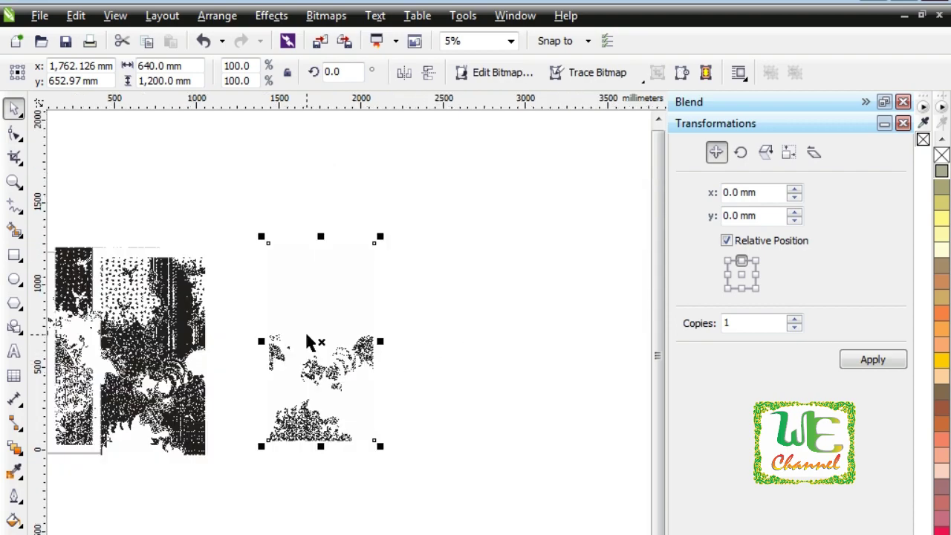
left_click_drag(321, 301, 379, 309)
left_click_drag(152, 338, 218, 215)
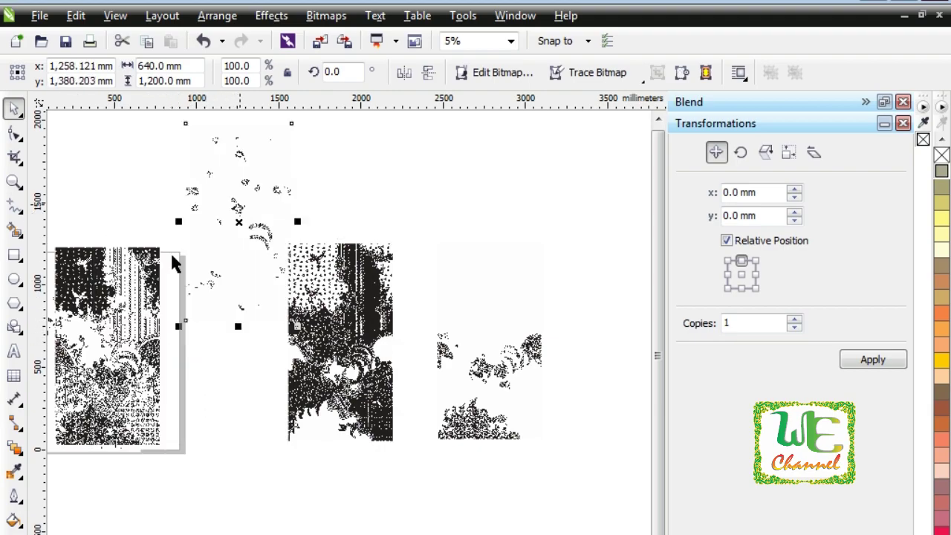
- Spread out all five bitmaps, with hijau over the page's upper-left corner, hitam near its lower edge and the others around its right side
scroll(234, 368, "left", 3)
left_click_drag(234, 367, 353, 520)
left_click_drag(234, 413, 189, 313)
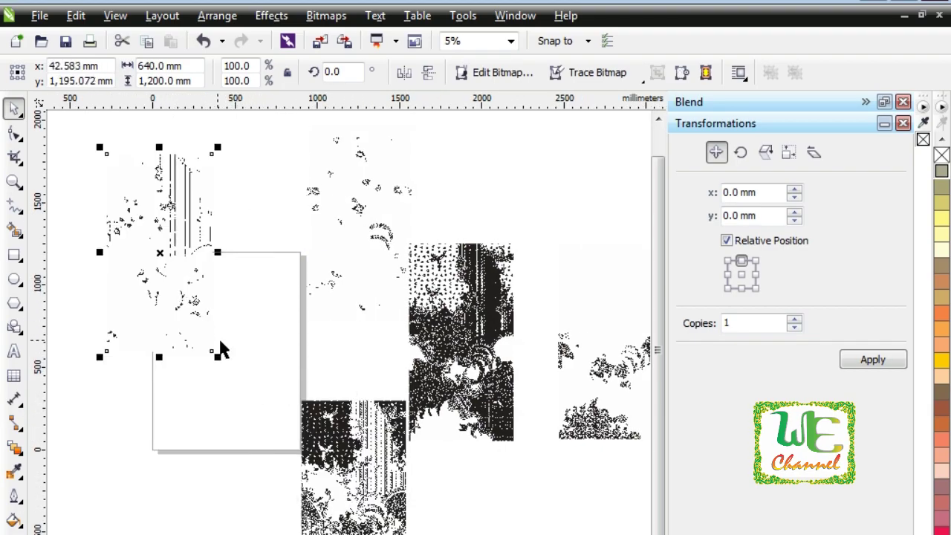
left_click_drag(375, 455, 233, 462)
left_click_drag(390, 231, 344, 212)
left_click_drag(453, 297, 365, 388)
left_click_drag(570, 395, 498, 290)
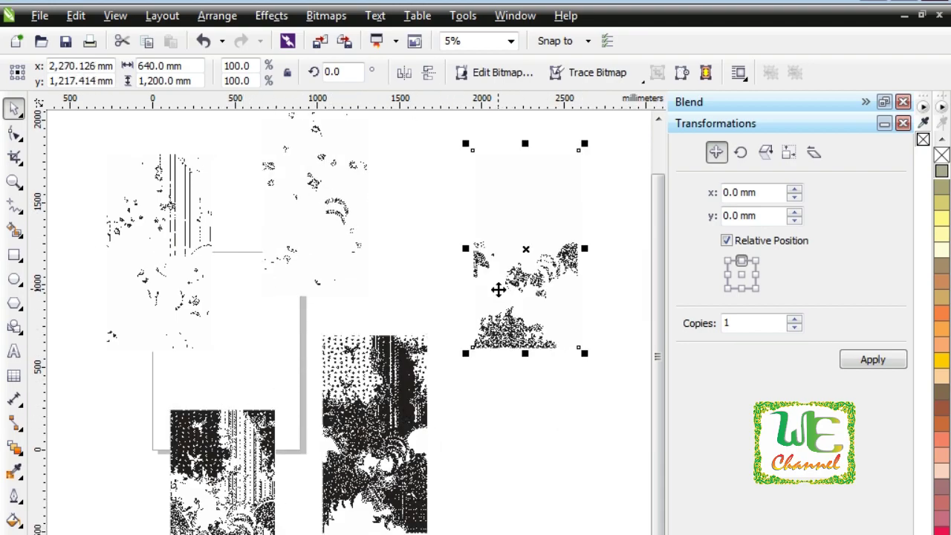
- Bring the two orange separations side by side and align their centres horizontally and vertically so they overlap exactly
left_click_drag(396, 377, 427, 350)
left_click_drag(496, 279, 493, 425)
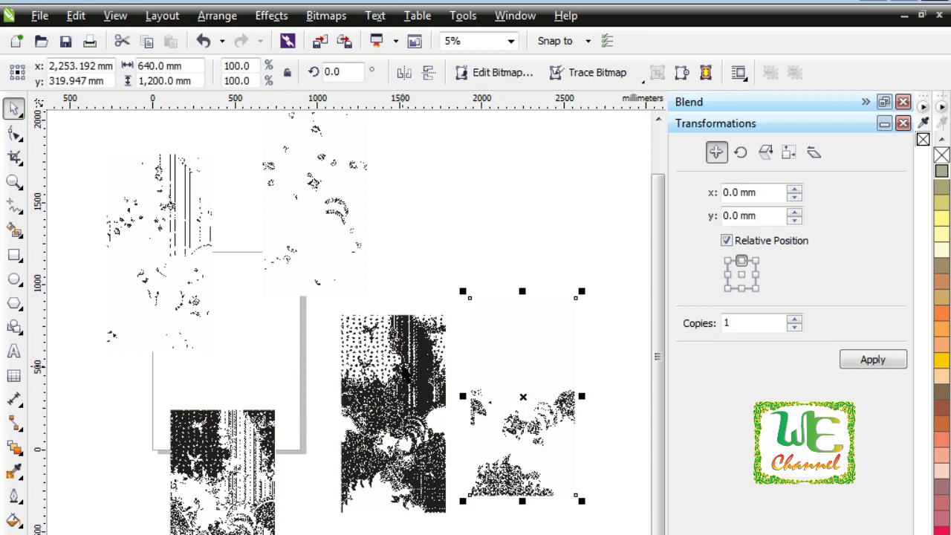
left_click(402, 368)
left_click(504, 366, "shift")
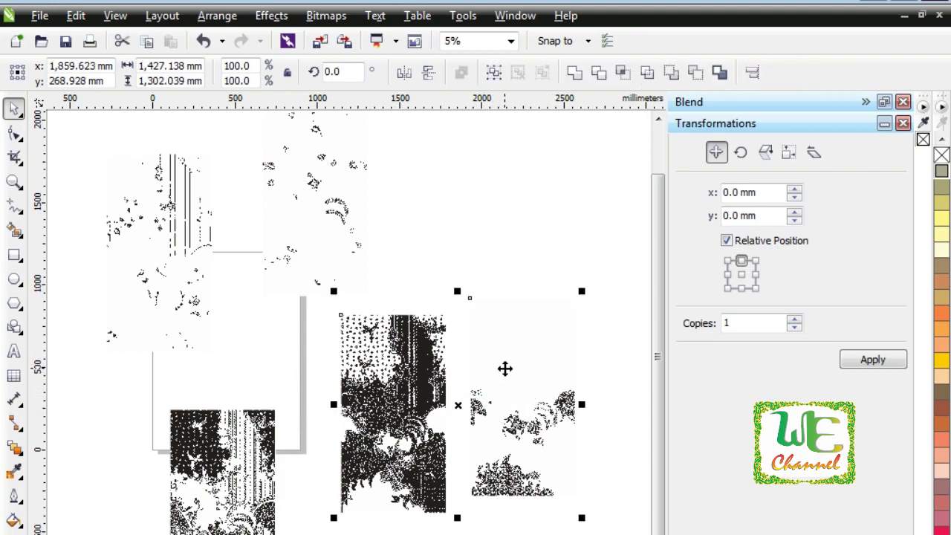
key("c")
key("e")
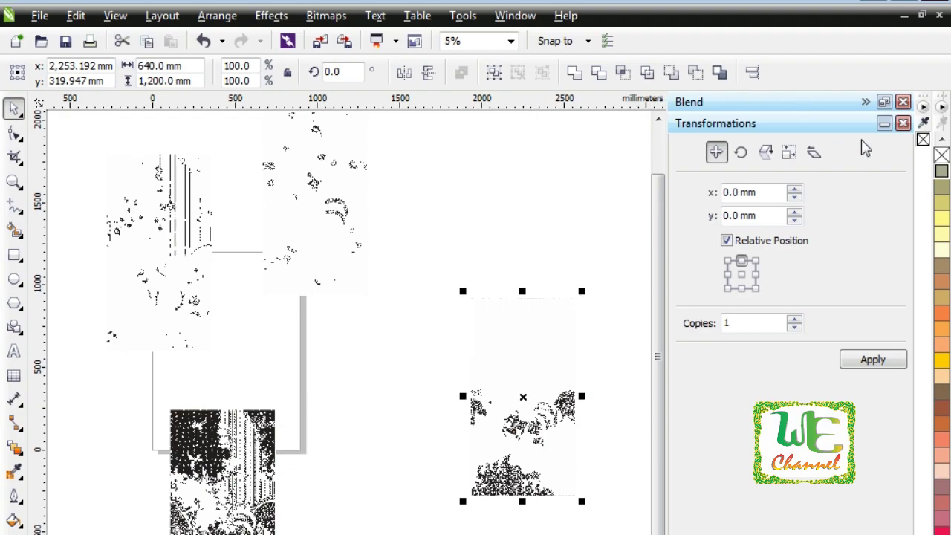
- Make the stacked orange separations' backgrounds transparent, group them, and colour the group golden yellow
left_click(933, 151)
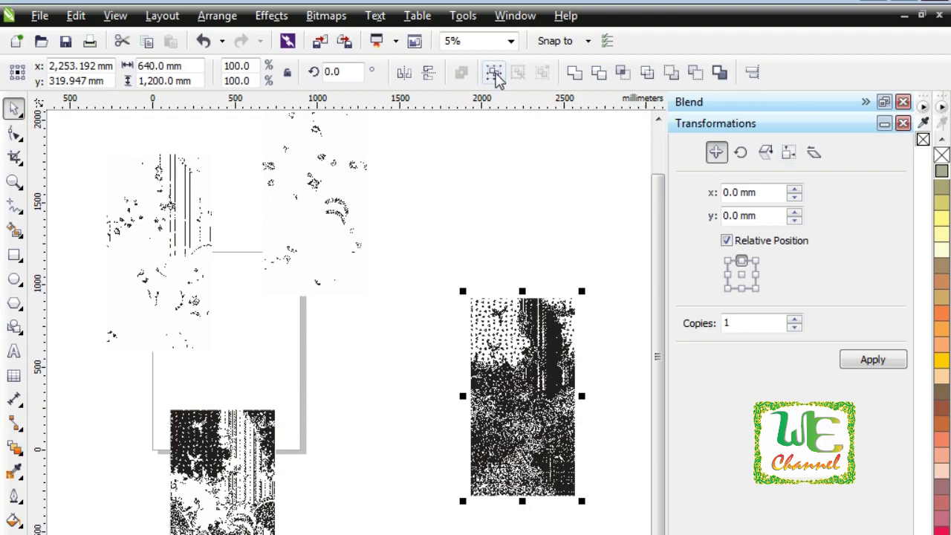
left_click(494, 72)
left_click(521, 259)
left_click_drag(529, 422, 451, 399)
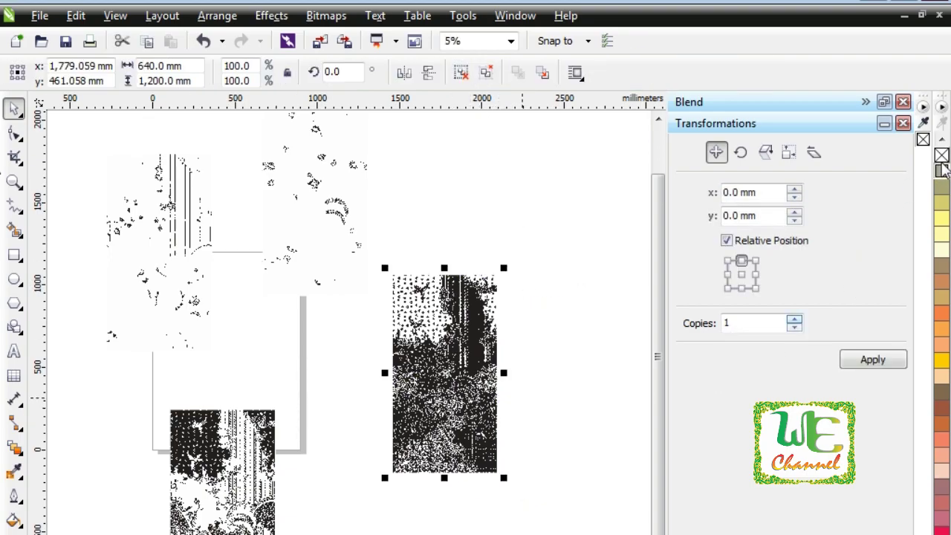
left_click(940, 362)
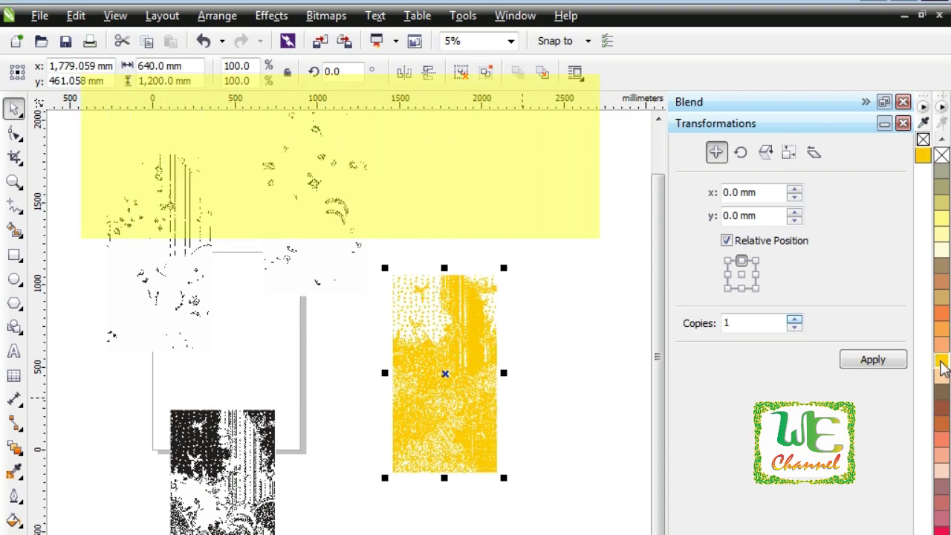
- Clear the page by moving the hitam, merah and hijau separations off to its right, and centre the yellow group on the page
left_click(231, 462)
left_click_drag(231, 462, 471, 476)
left_click_drag(349, 221, 539, 239)
left_click_drag(184, 284, 413, 242)
left_click_drag(436, 362, 354, 364)
key("p")
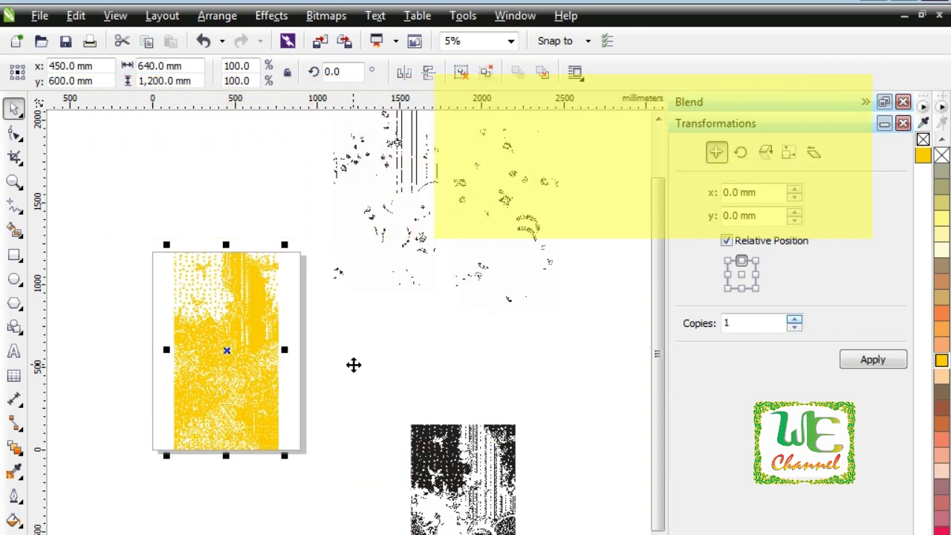
- Move the hitam separation closer to the page and set the page height to 1250 mm
left_click(355, 366)
left_click_drag(461, 494, 380, 424)
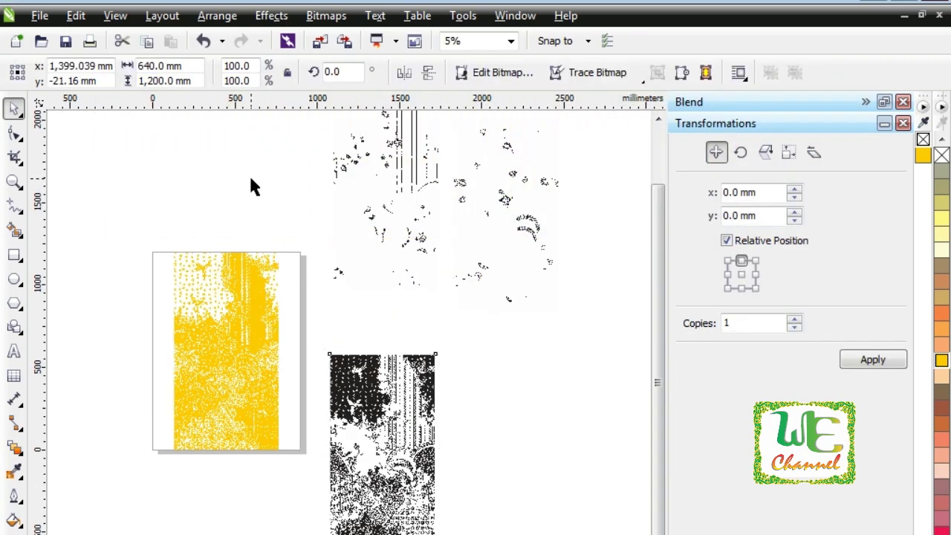
left_click(251, 187)
left_click_drag(196, 82, 245, 81)
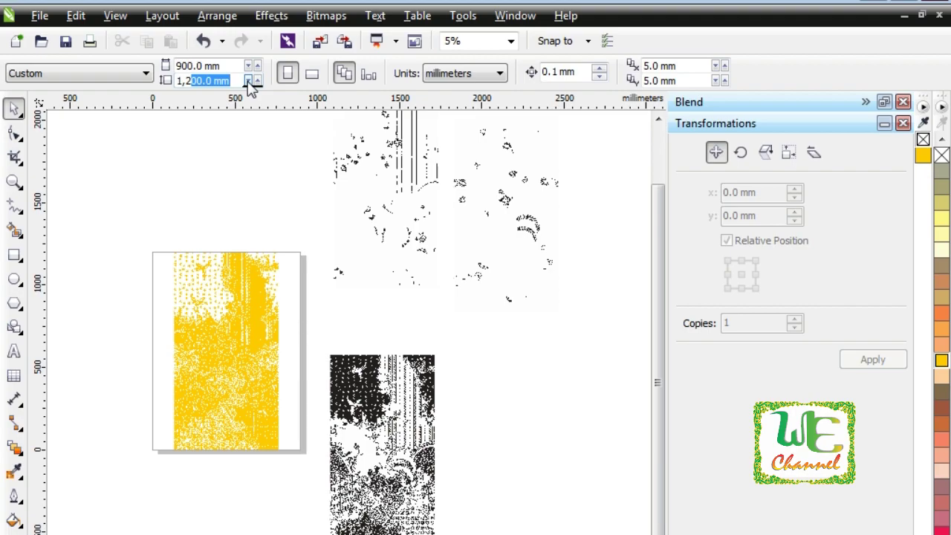
type("5")
key("Return")
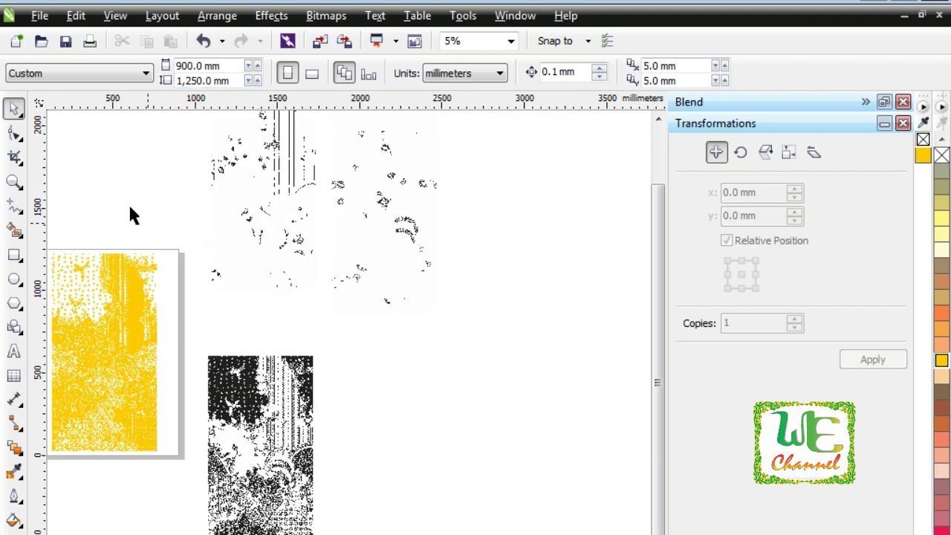
- Place the hijau separation on the left of the page and bring hitam and merah closer to its right edge
scroll(349, 323, "left", 3)
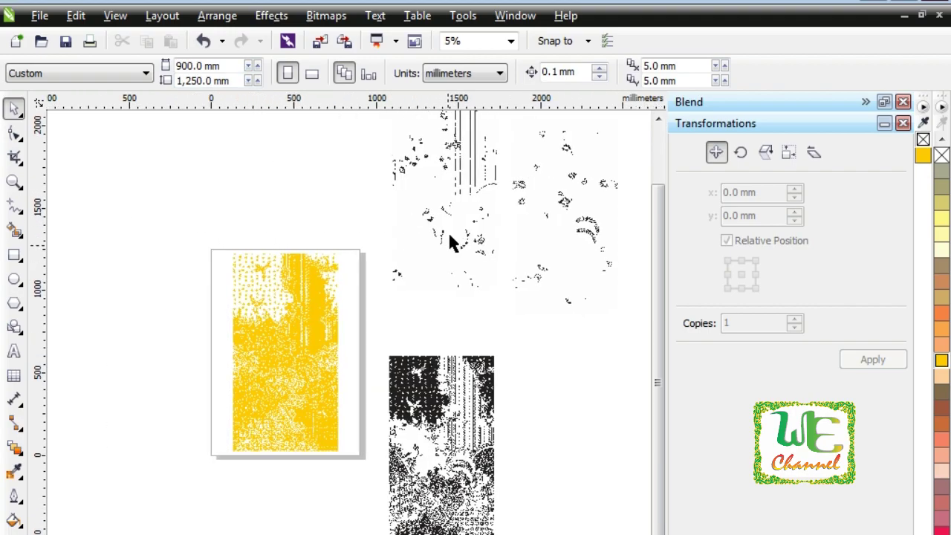
left_click_drag(440, 414, 436, 375)
left_click_drag(414, 159, 138, 325)
left_click_drag(530, 238, 387, 237)
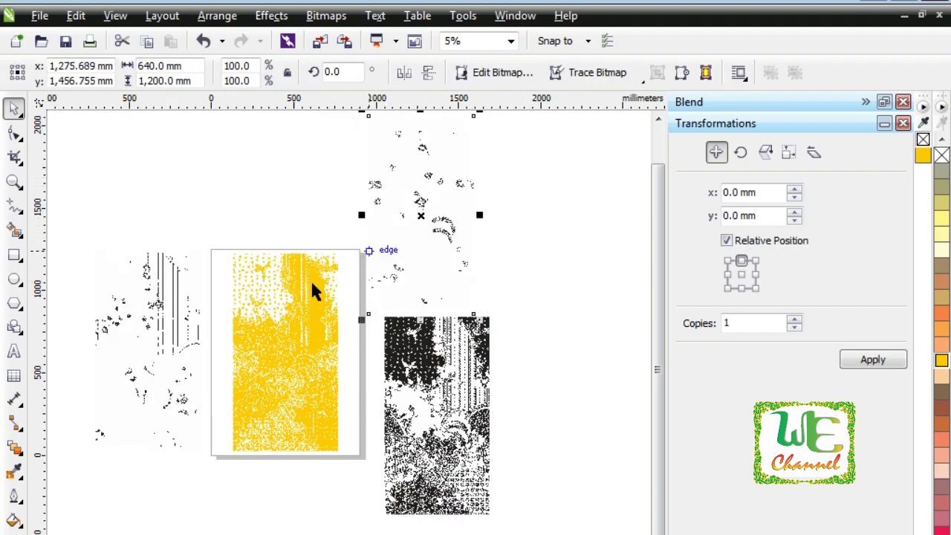
- Colour the hijau separation green with a transparent background, centre it over the yellow group, and group them
left_click(196, 319)
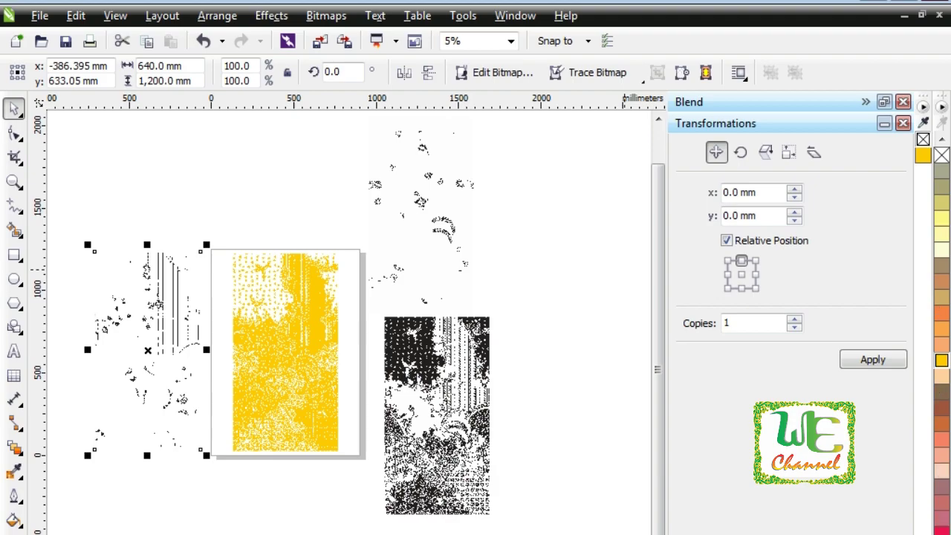
left_click(941, 532)
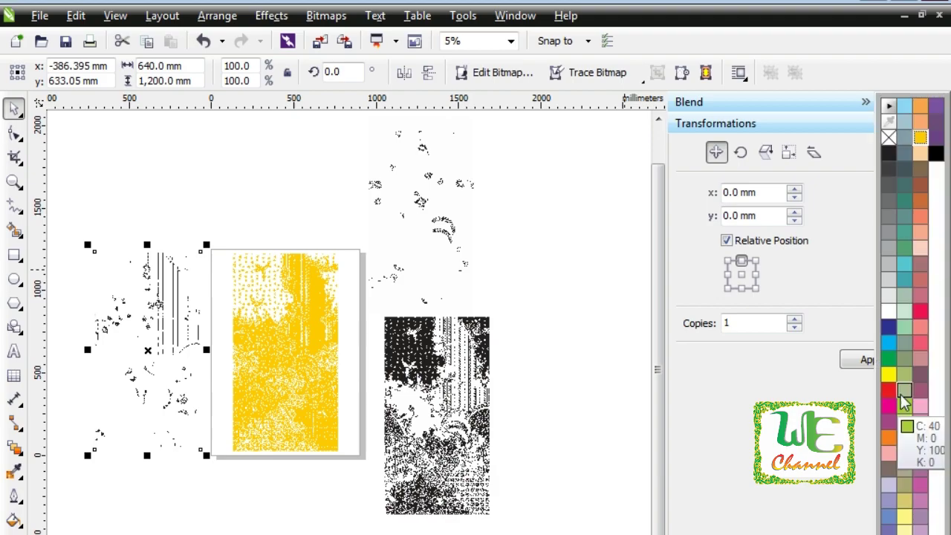
left_click(889, 360)
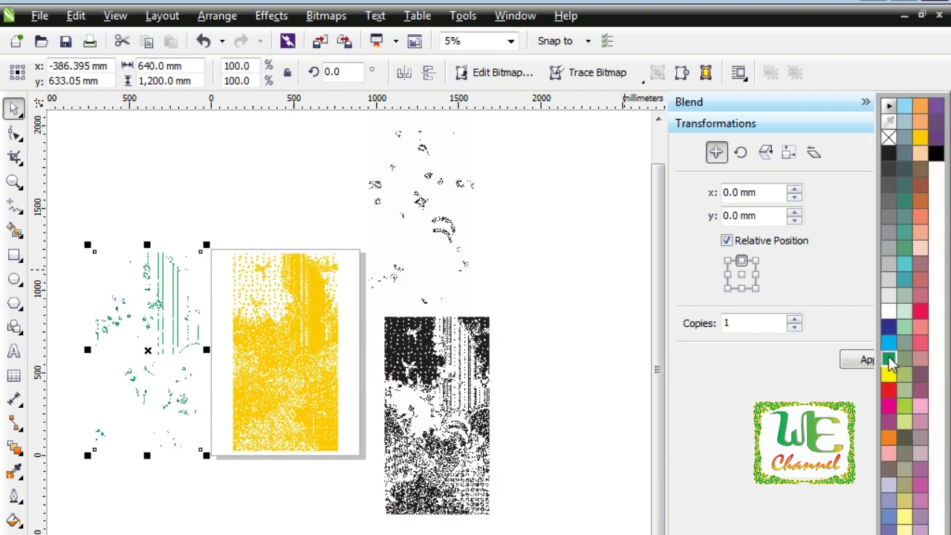
left_click(269, 334, "shift")
key("c")
key("e")
key("ctrl+g")
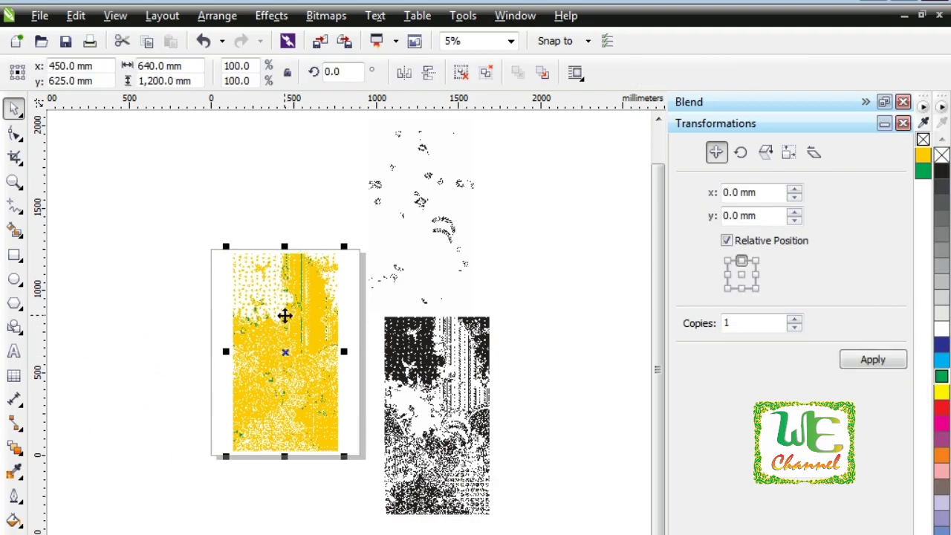
- Colour the merah separation red with a transparent background and centre it over the stacked yellow and green design
left_click(339, 215)
left_click_drag(413, 192, 379, 199)
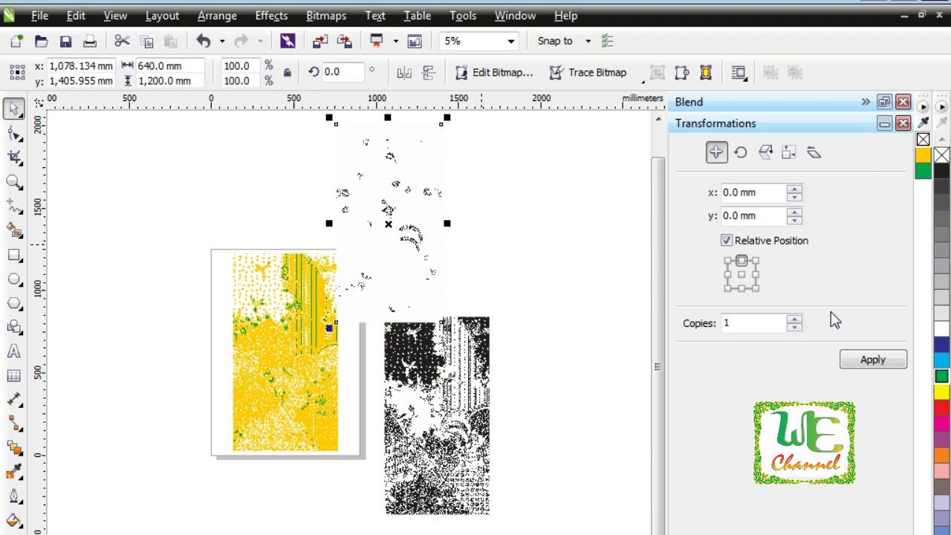
left_click(940, 410)
right_click(940, 154)
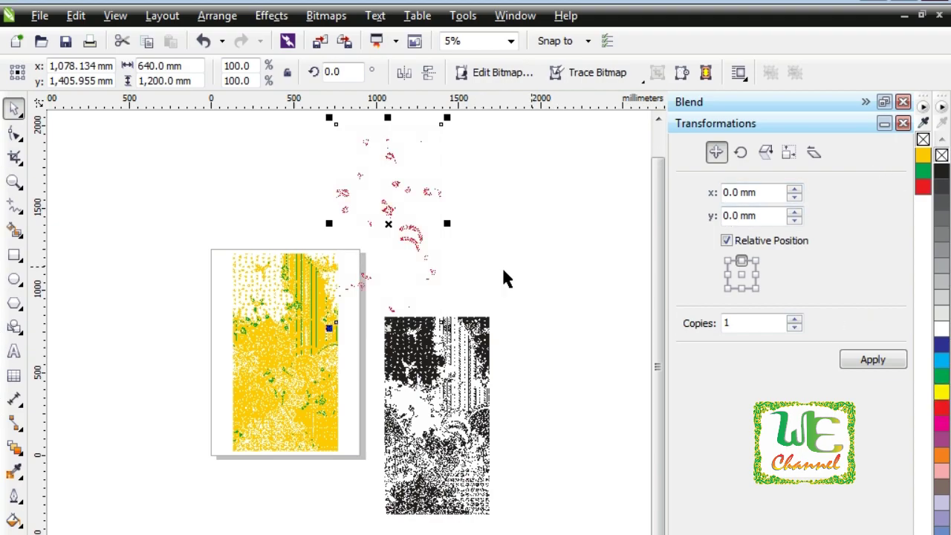
left_click(295, 300, "shift")
key("c")
key("e")
- Make the black hitam separation's background transparent and centre it over the coloured stack
left_click(382, 221)
left_click_drag(437, 415, 365, 369)
right_click(940, 154)
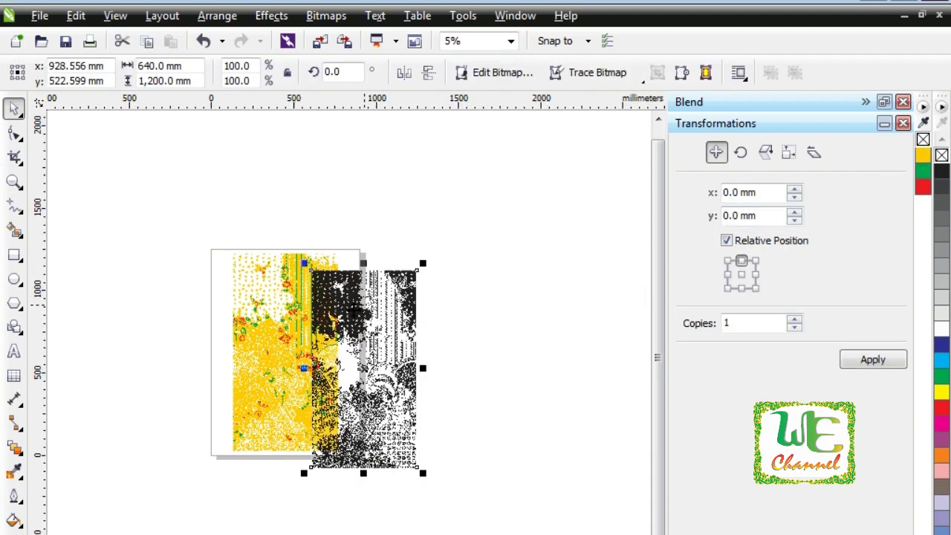
left_click(270, 309, "shift")
key("c")
key("e")
left_click(274, 194)
- Examine the assembled design up close, first in colour and then in Wireframe view, to check how the separations overlap
left_click(13, 182)
left_click_drag(342, 446, 355, 452)
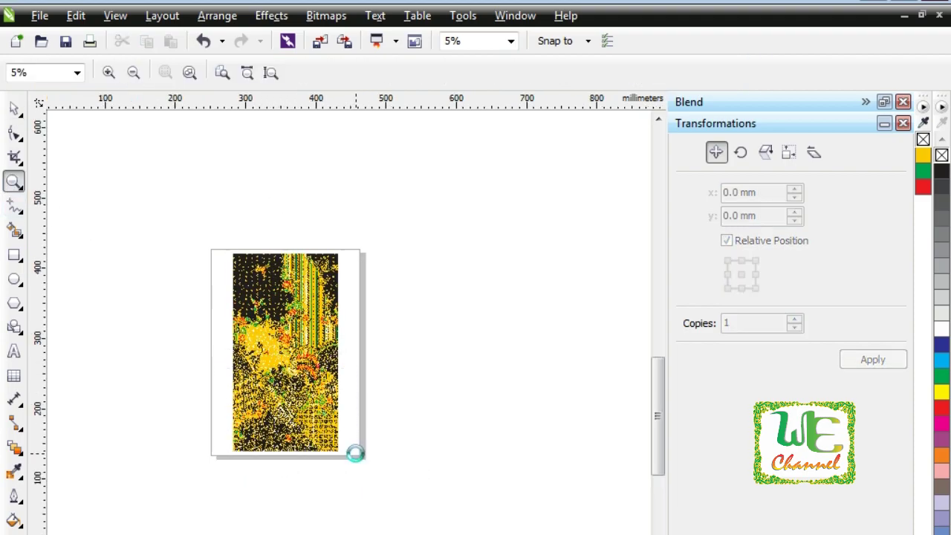
left_click_drag(106, 225, 586, 524)
scroll(659, 148, "up", 3)
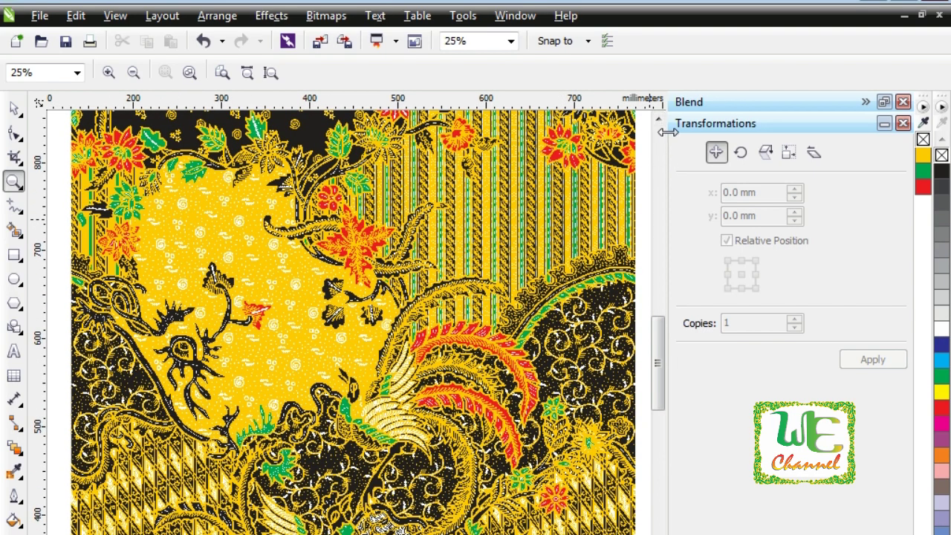
left_click(115, 15)
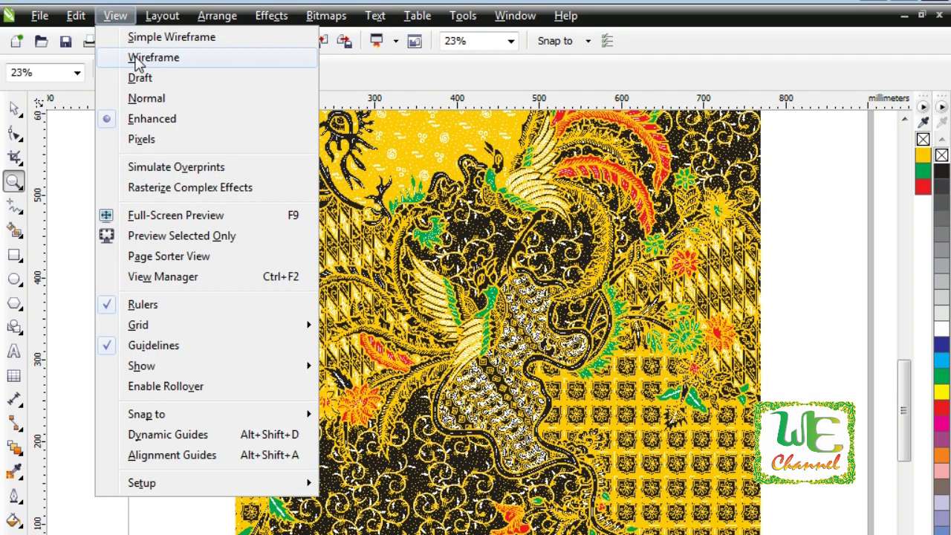
left_click(134, 58)
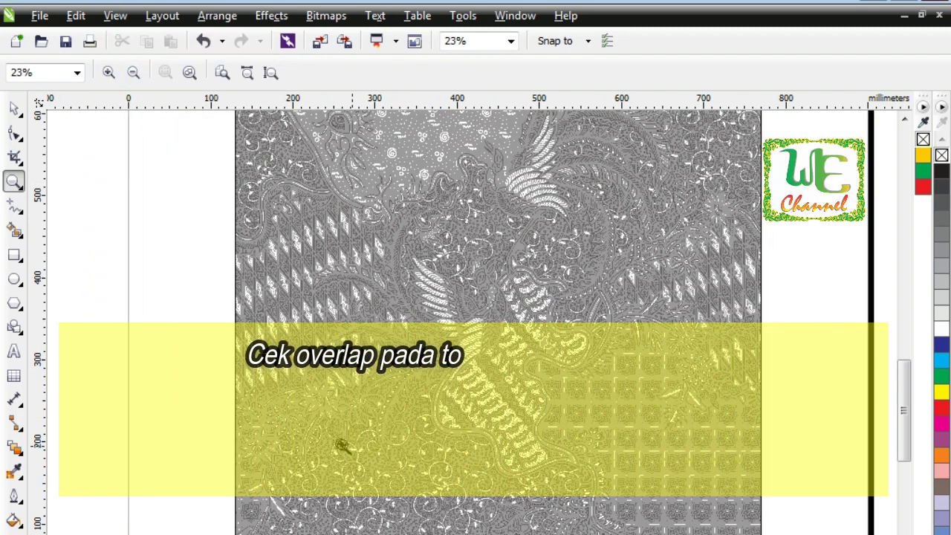
left_click(622, 508)
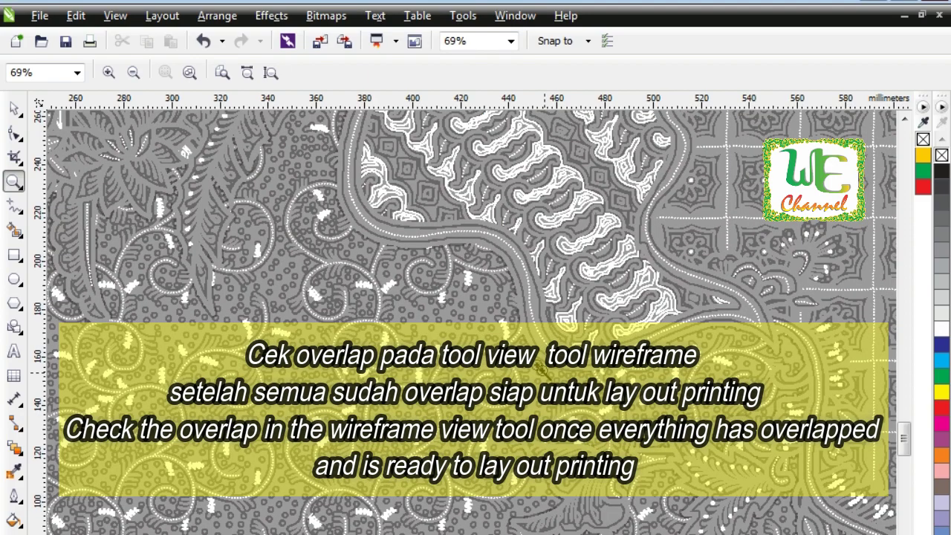
left_click_drag(736, 455, 768, 457)
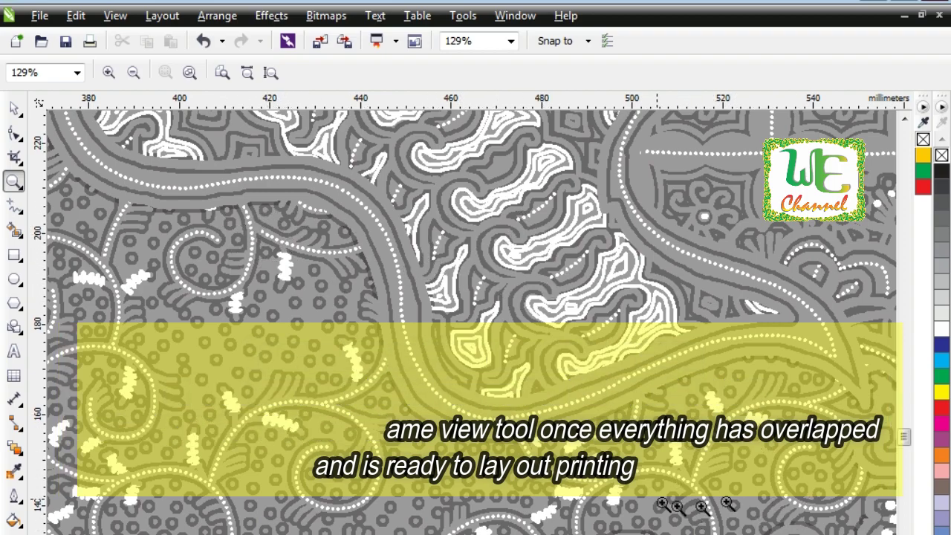
scroll(730, 234, "up", 3)
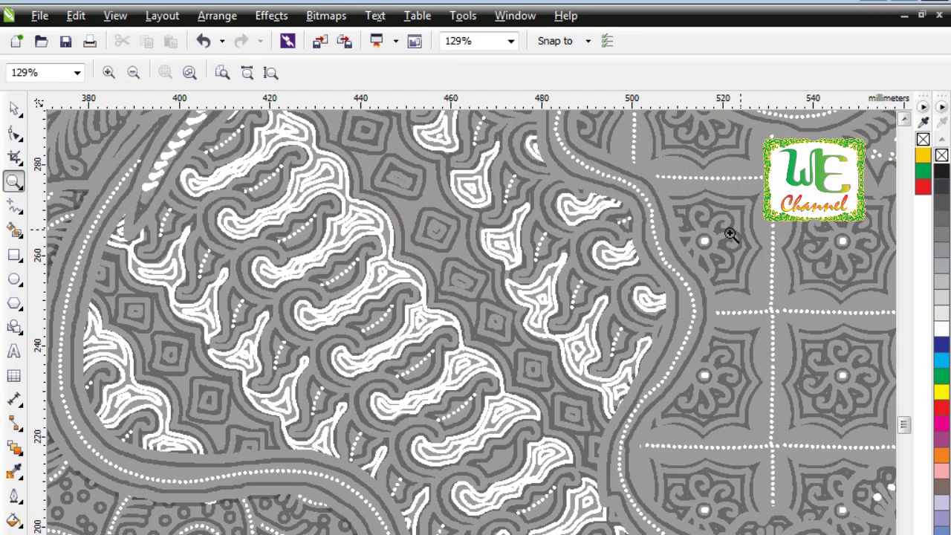
scroll(905, 170, "up", 10)
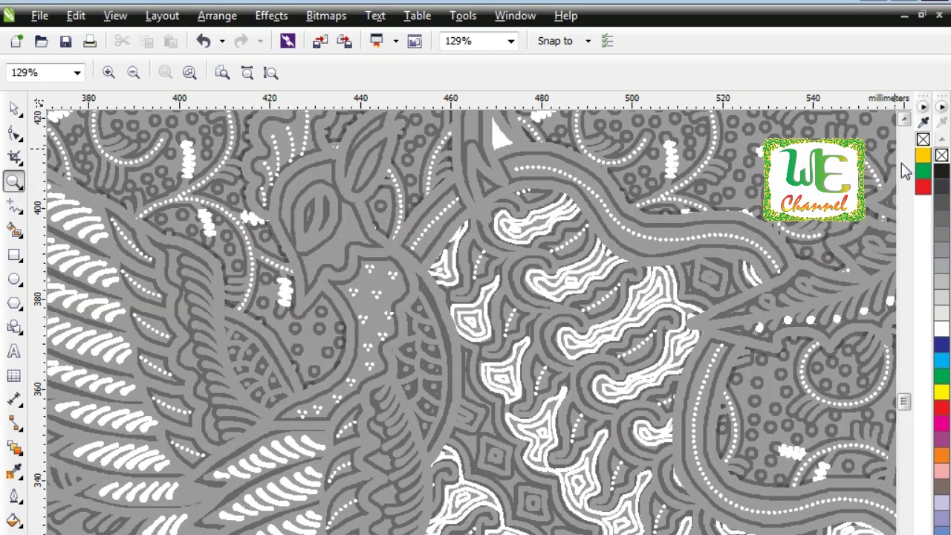
scroll(905, 170, "up", 6)
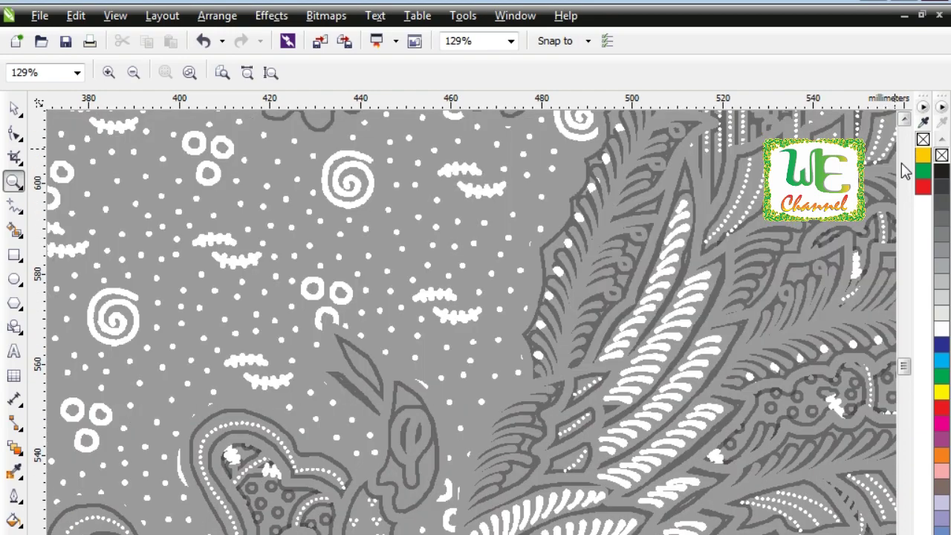
scroll(905, 170, "up", 10)
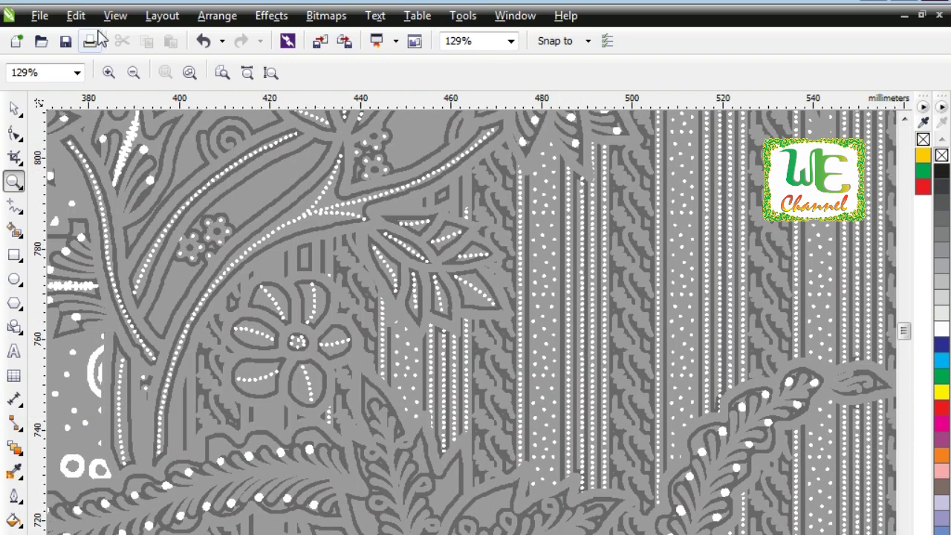
- Return to the Normal view and examine the coloured batik design as a whole on the page
left_click(115, 16)
left_click(141, 100)
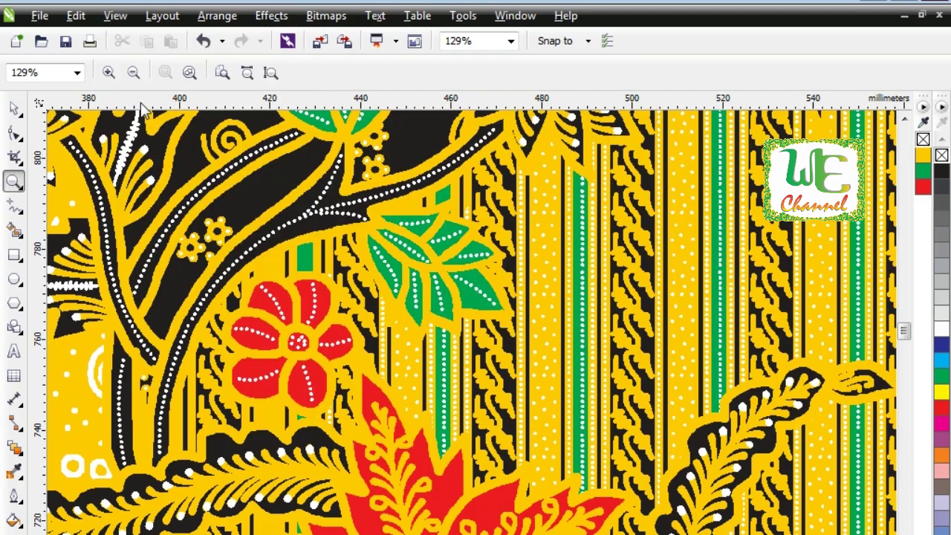
scroll(363, 269, "down", 7)
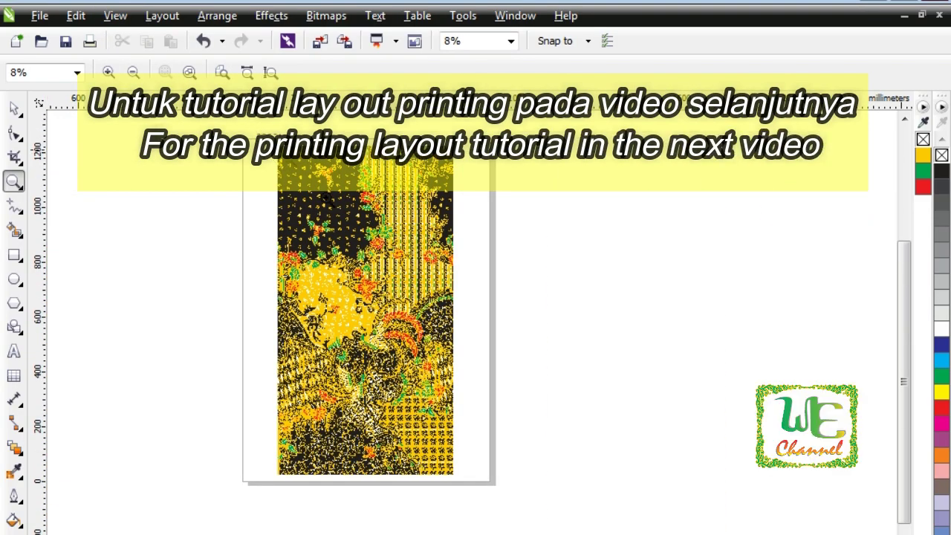
left_click_drag(327, 198, 479, 483)
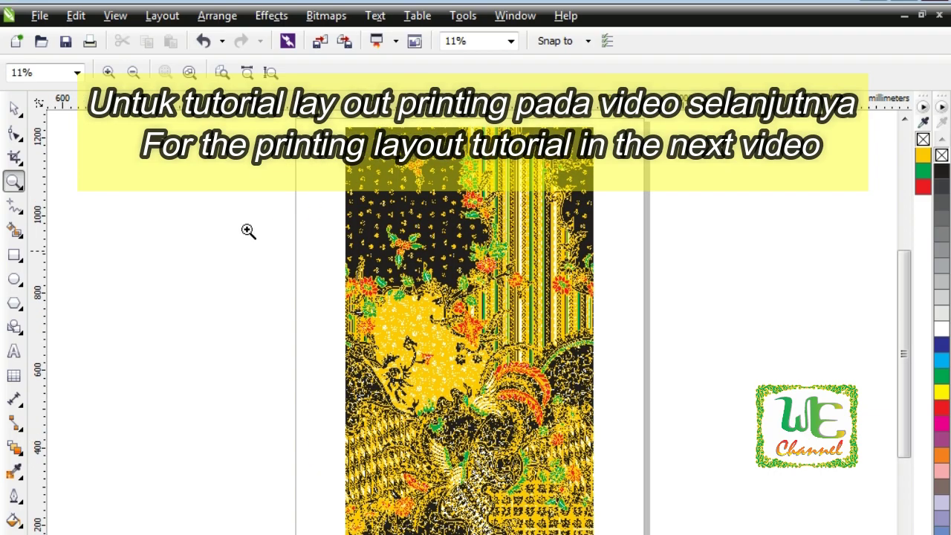
left_click(16, 108)
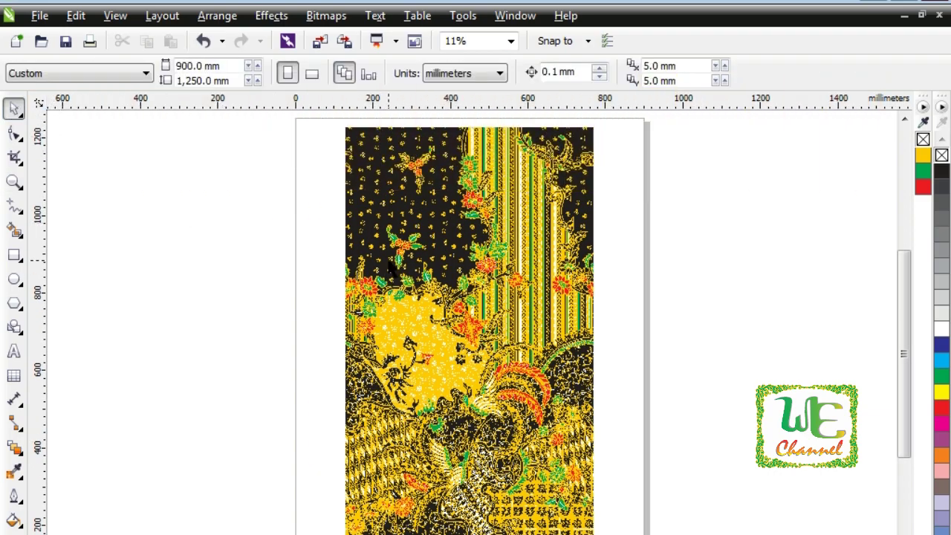